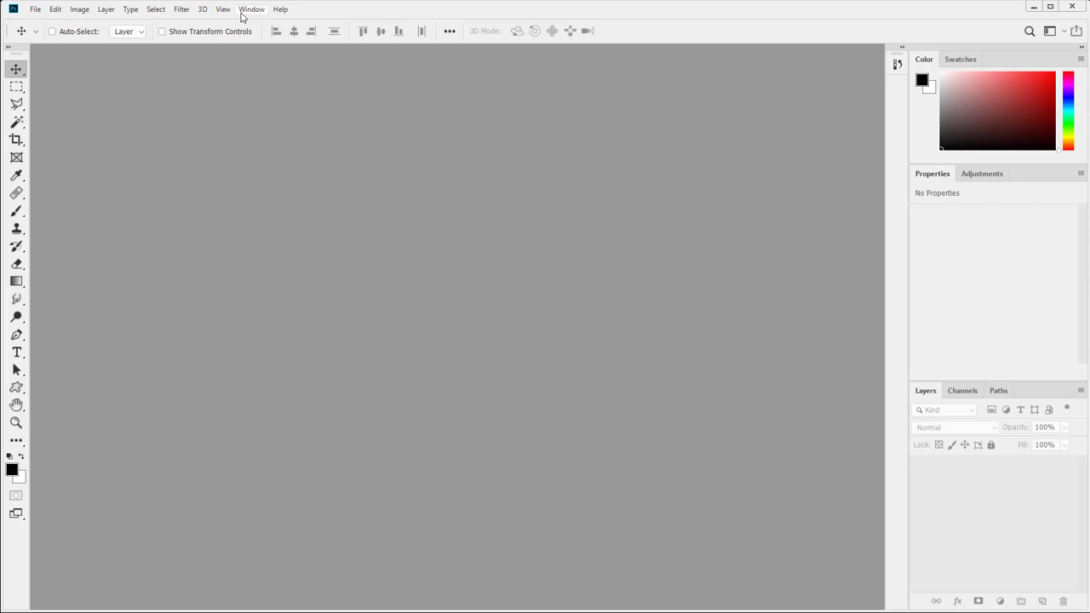
Show the Brushes panel beside the docked panels, switched to its Brush Settings view.
click(243, 10)
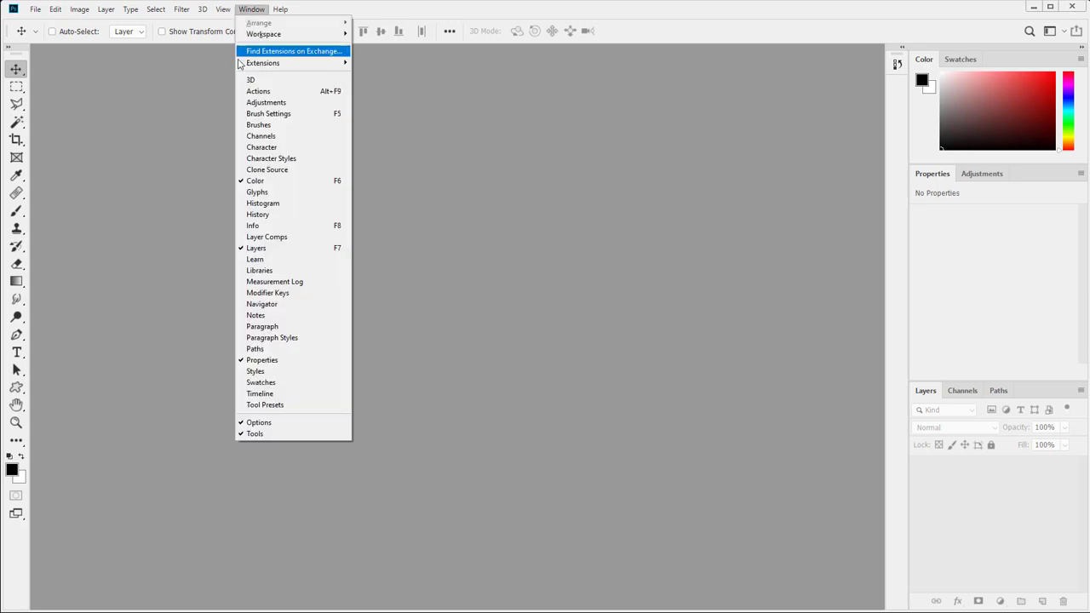
click(258, 125)
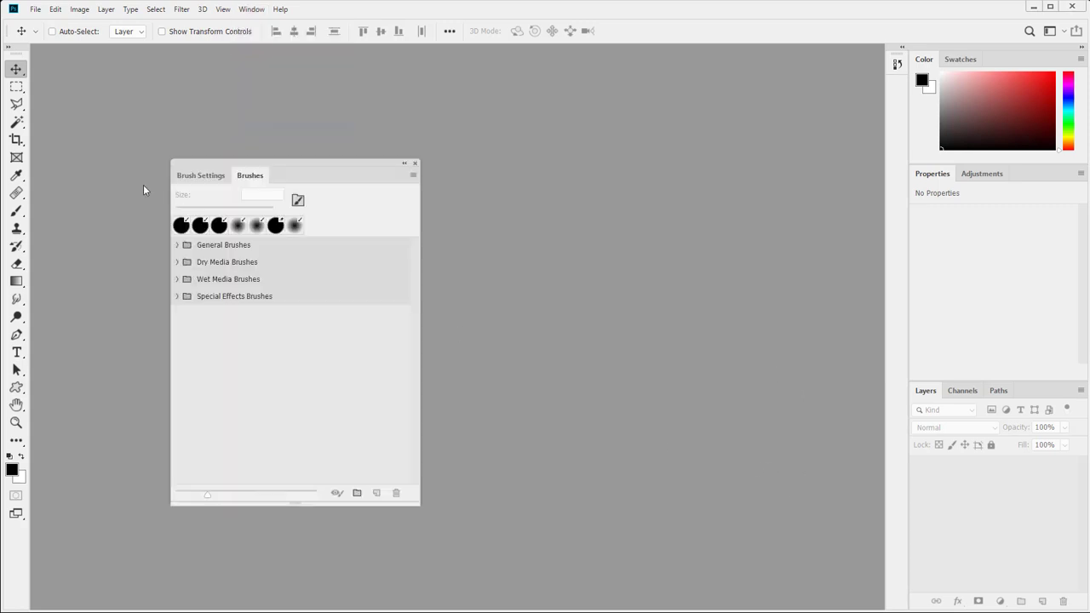
mouse_move(325, 175)
mouse_down()
mouse_move(786, 173)
mouse_move(713, 179)
mouse_move(721, 186)
mouse_up()
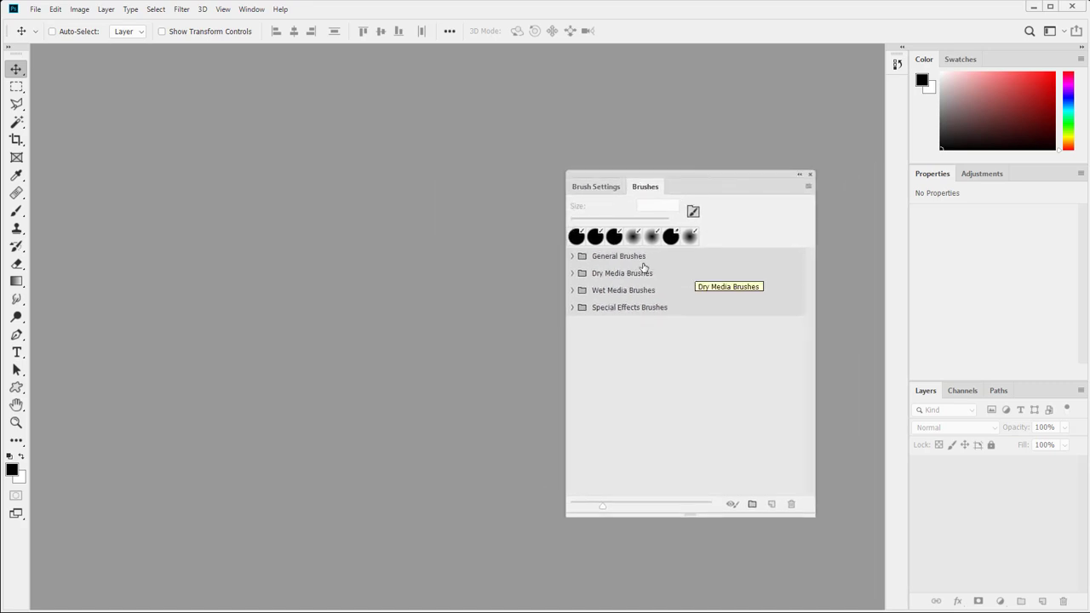
click(596, 187)
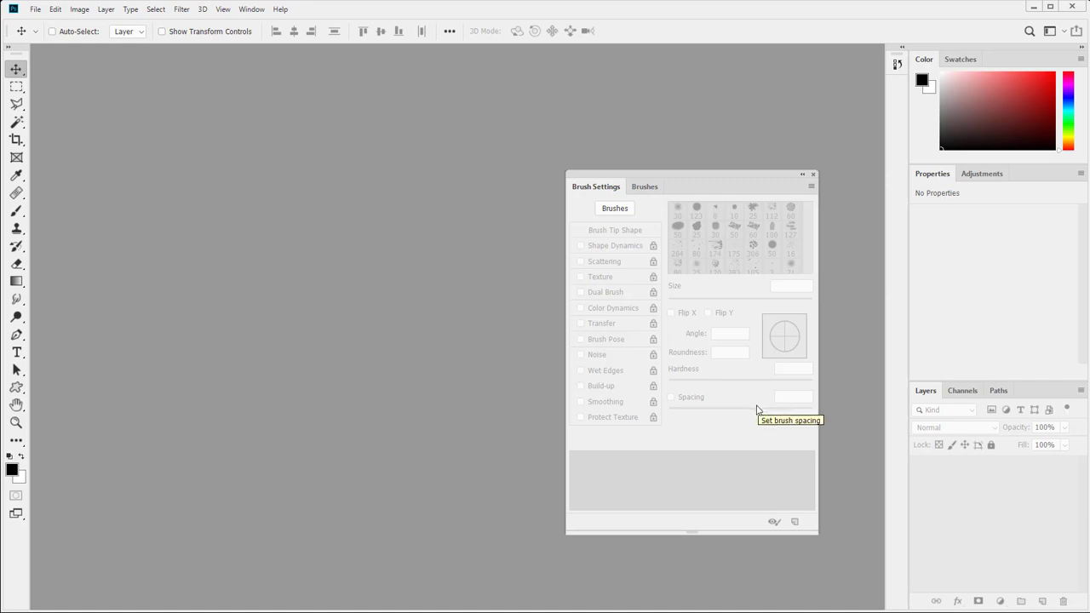
Create a new 10.5 × 7.5 in, 300 ppi document with a white background.
click(32, 9)
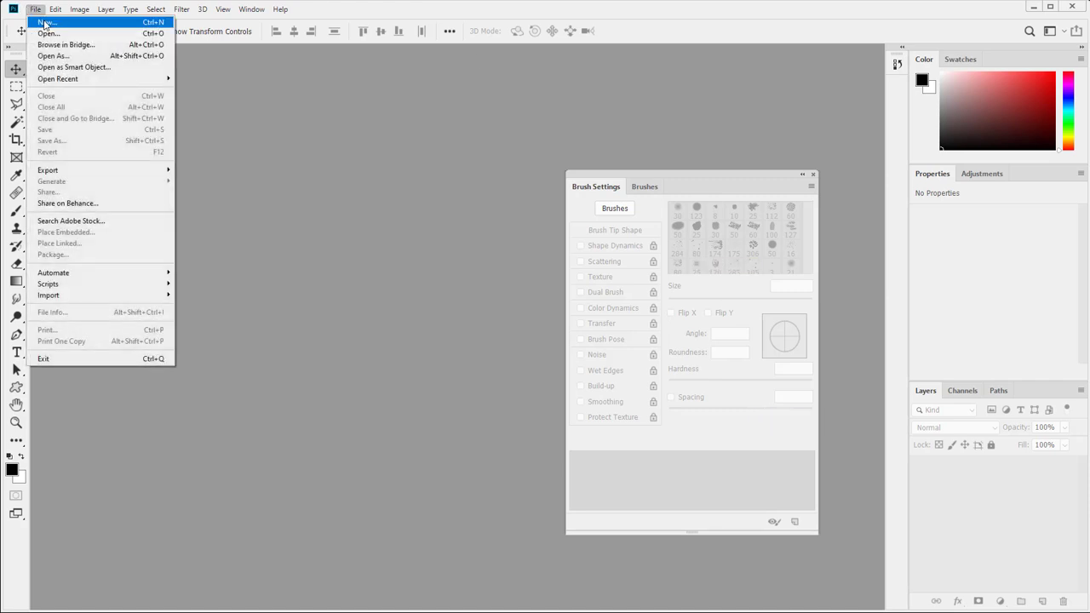
click(47, 22)
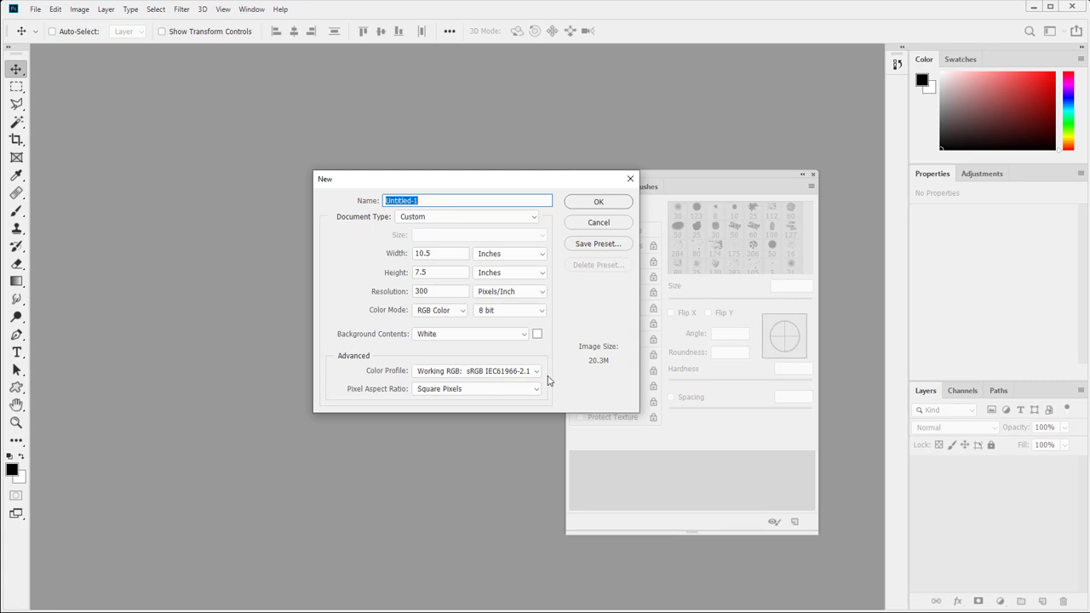
click(594, 205)
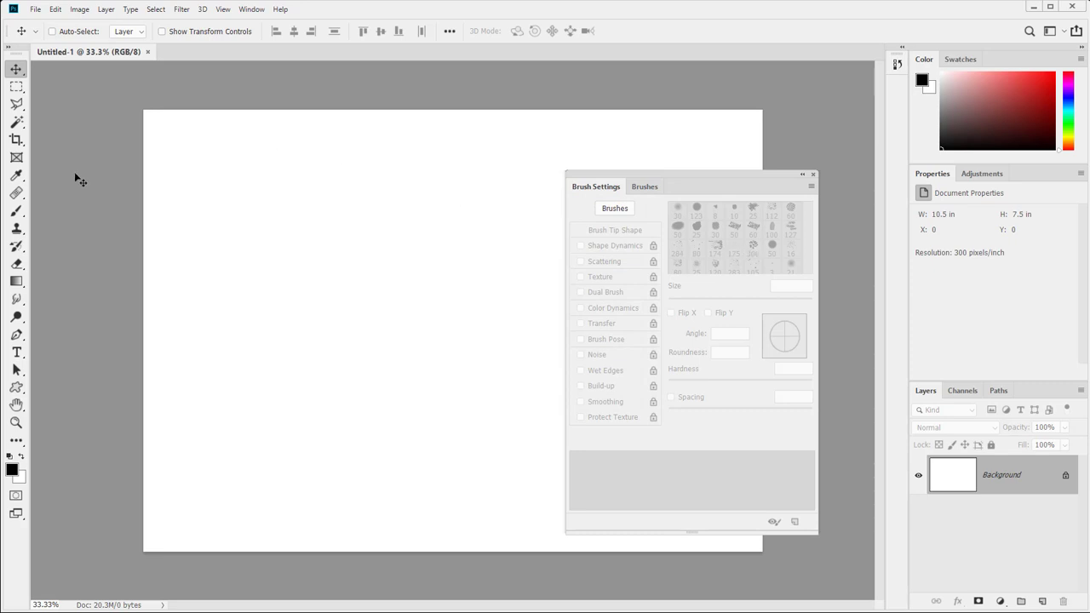
Compare brush settings across the Brush, Clone Stamp, Smudge and Dodge tools.
click(12, 214)
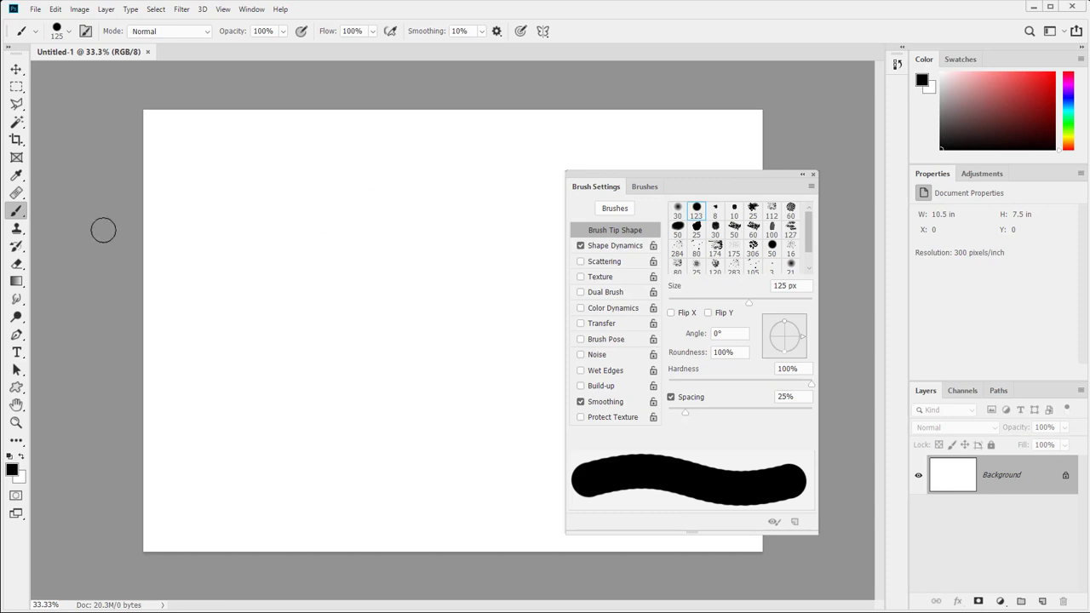
click(17, 232)
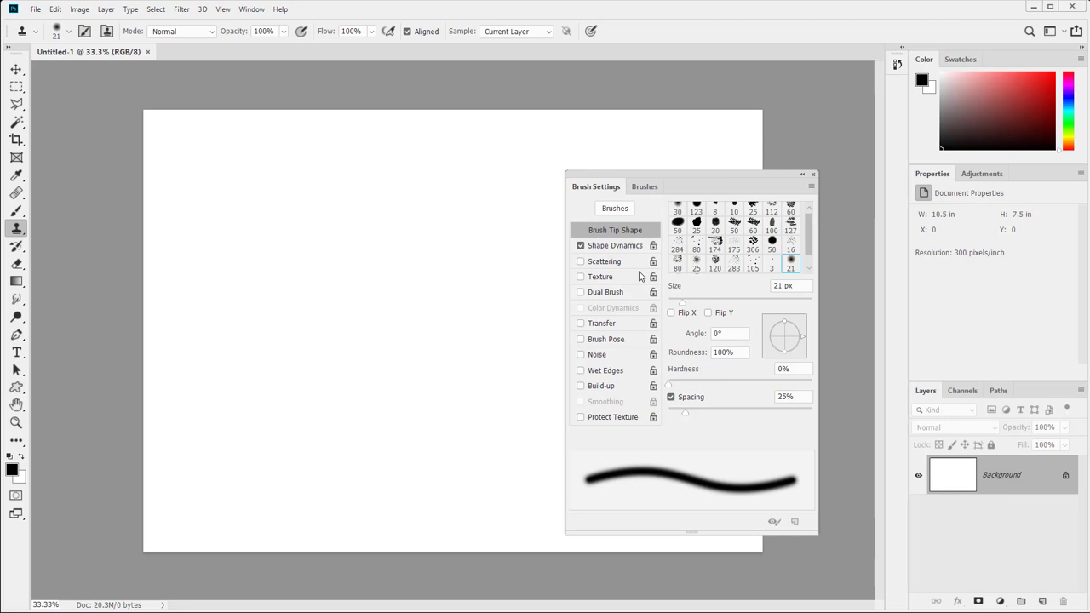
click(17, 298)
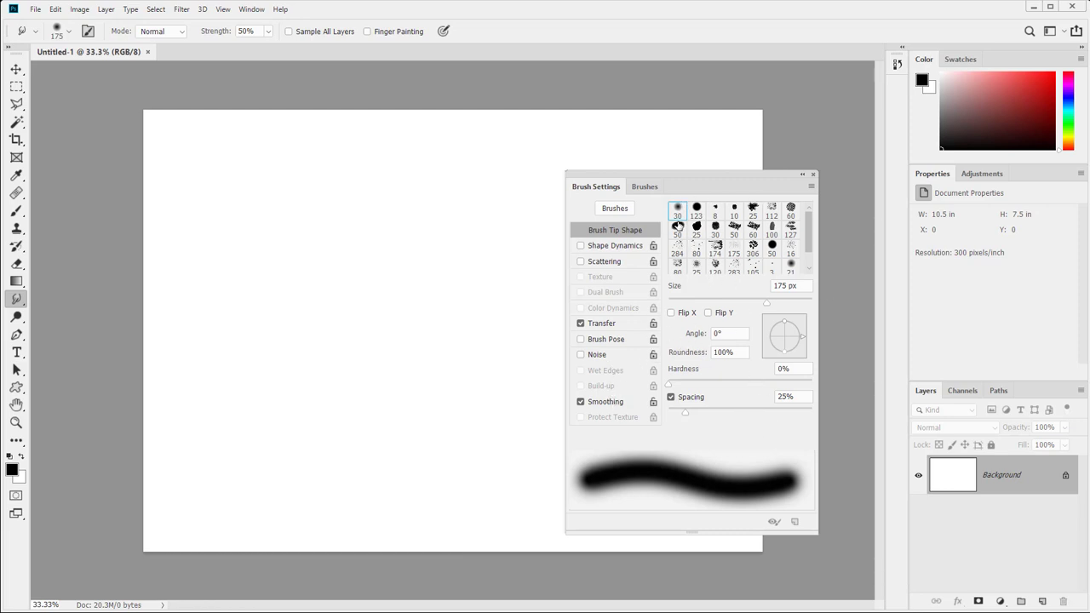
click(17, 318)
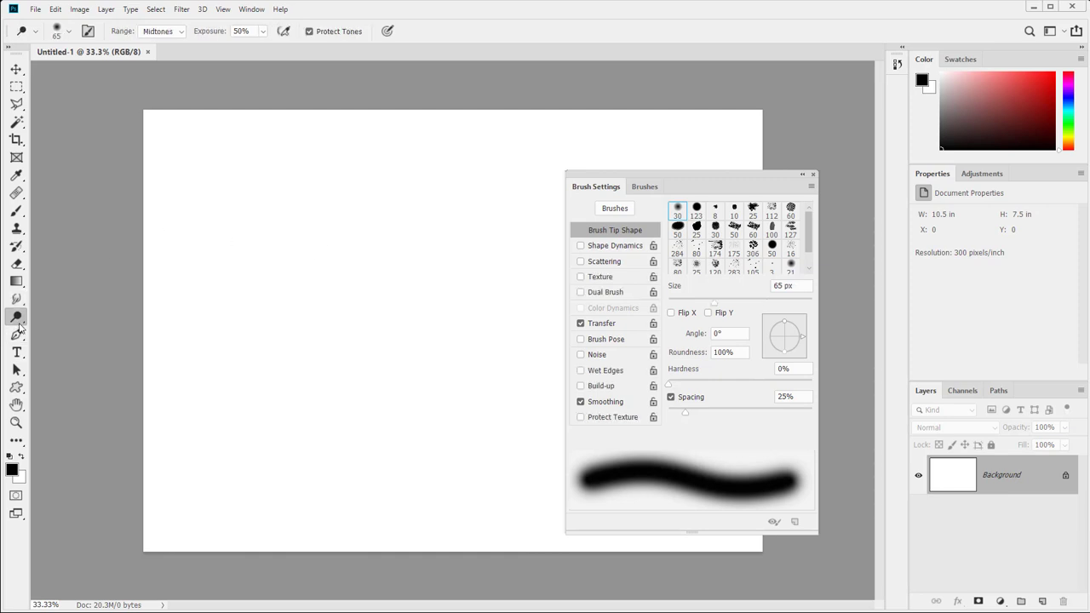
Cycle through the Burn and Sponge toning tools, ending back on the Dodge tool.
right_click(18, 326)
click(38, 329)
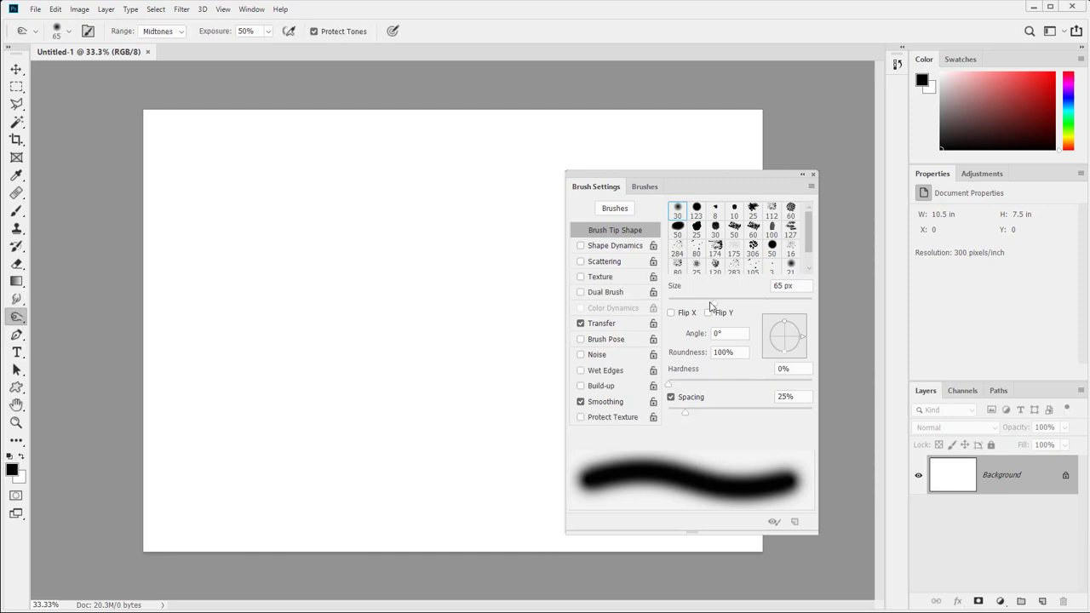
right_click(17, 323)
click(43, 339)
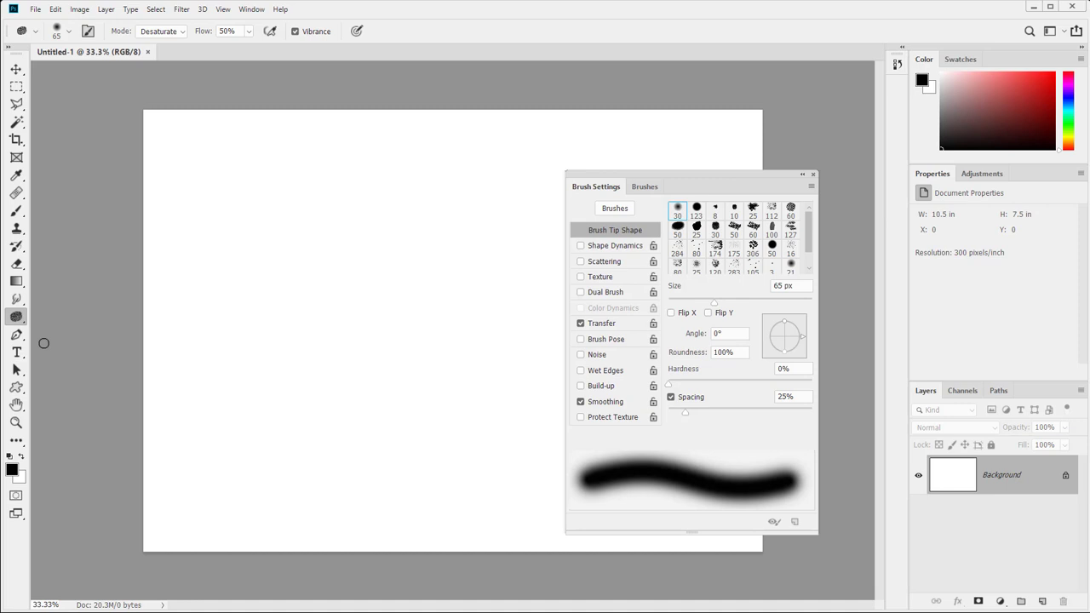
right_click(17, 317)
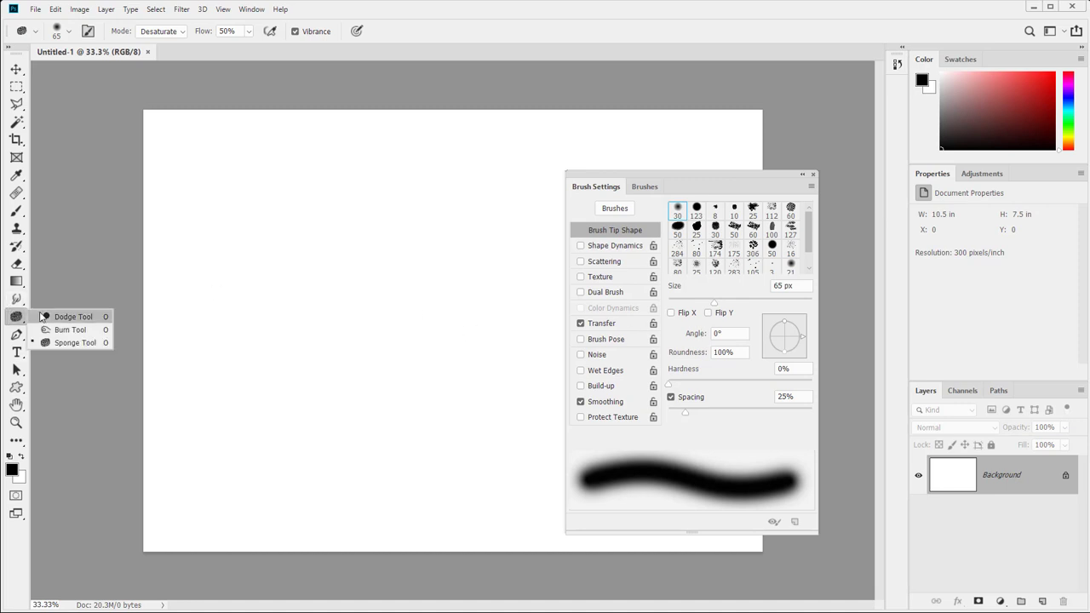
click(43, 314)
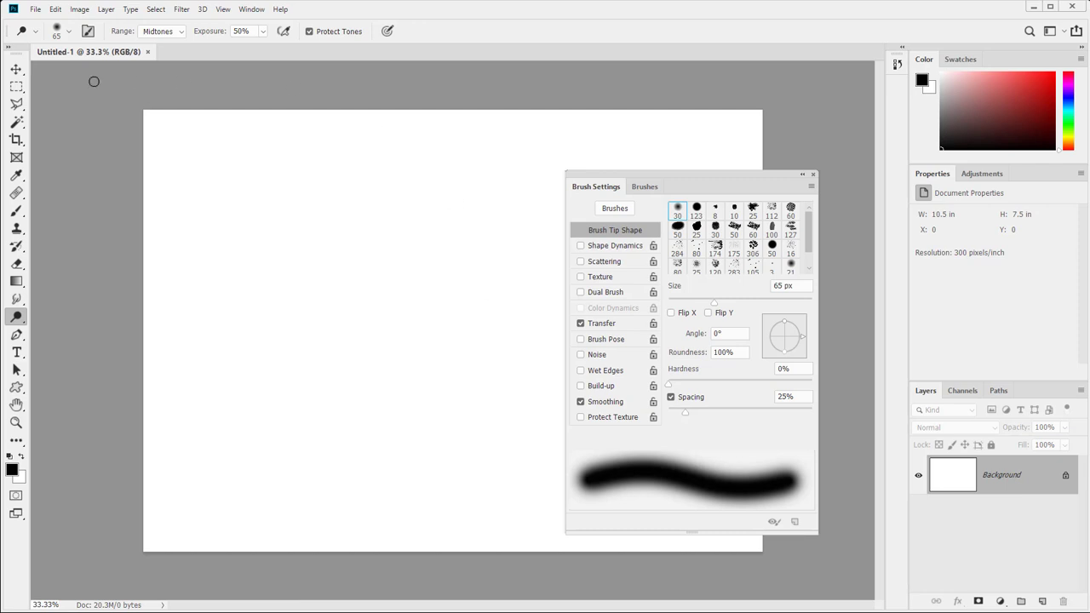
Add an empty Layer 1 and expand General Brushes in the brush presets list.
click(645, 187)
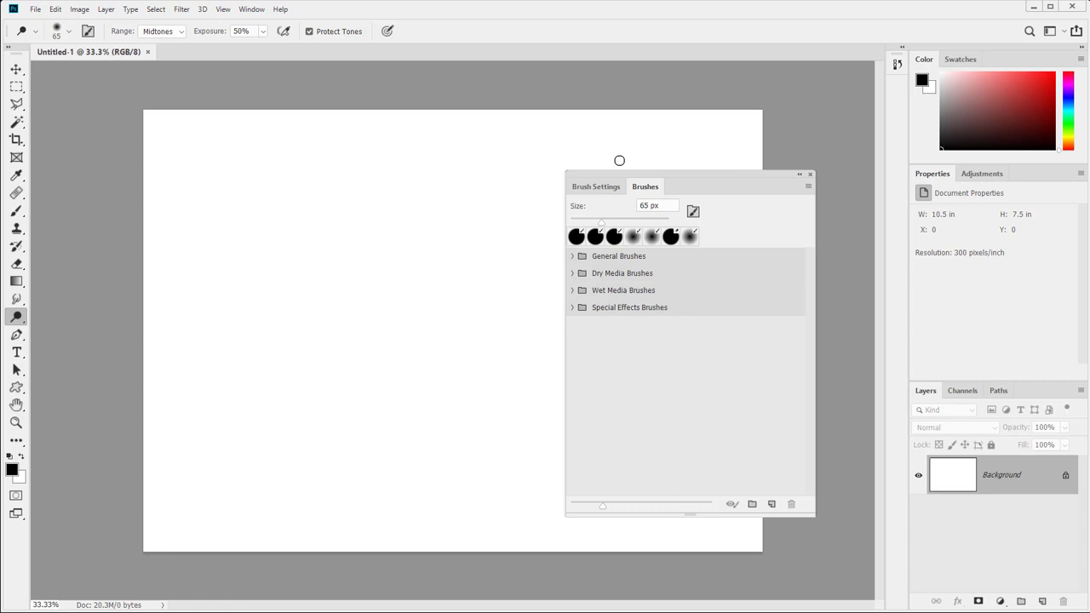
mouse_move(699, 182)
mouse_down()
mouse_move(83, 161)
mouse_move(413, 168)
mouse_up()
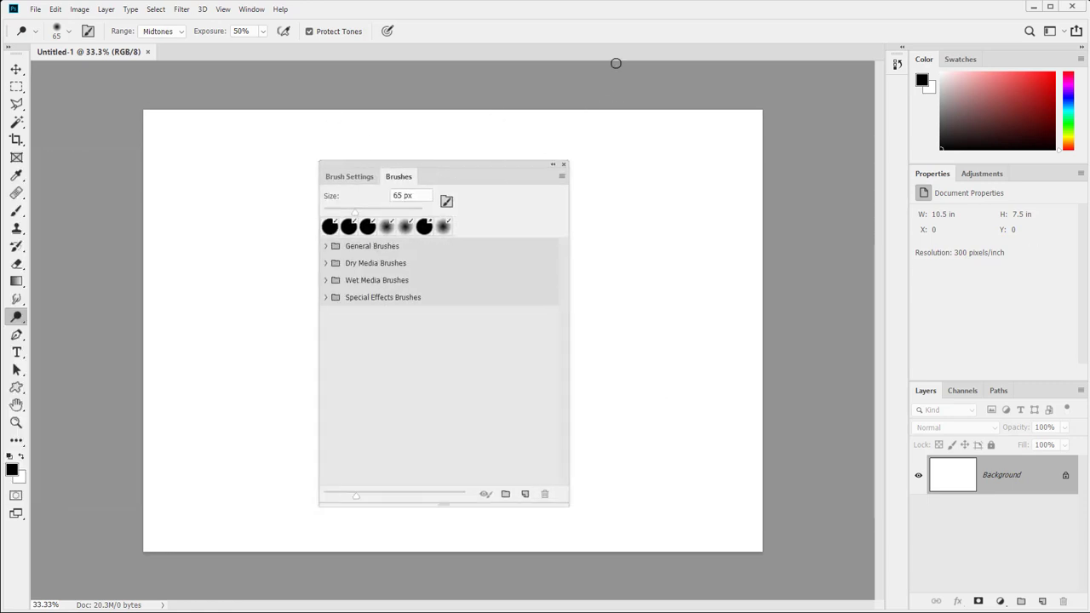
click(1042, 601)
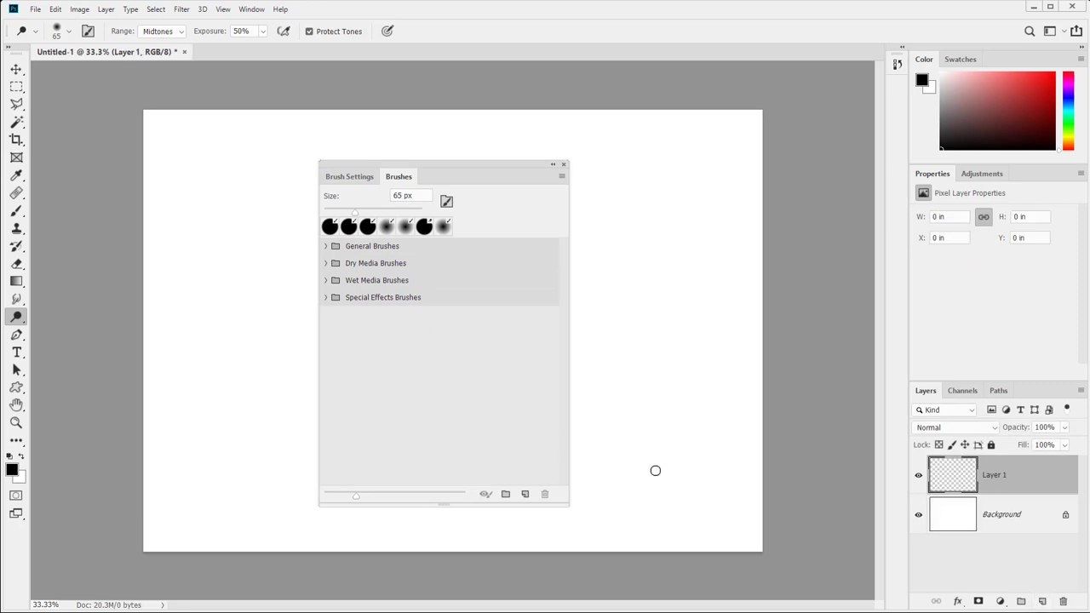
drag(404, 167, 618, 170)
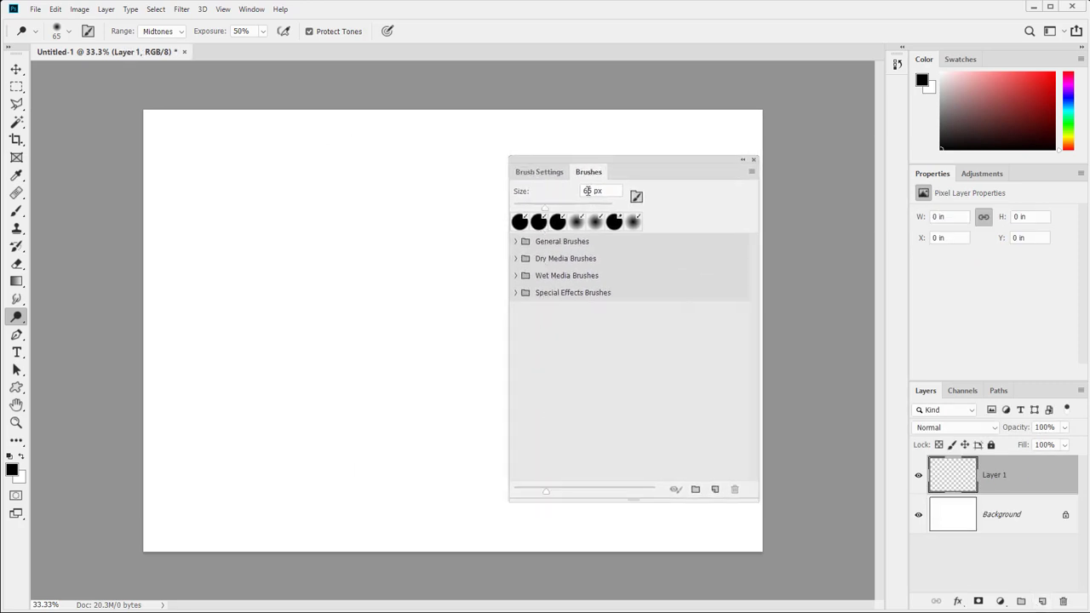
click(520, 246)
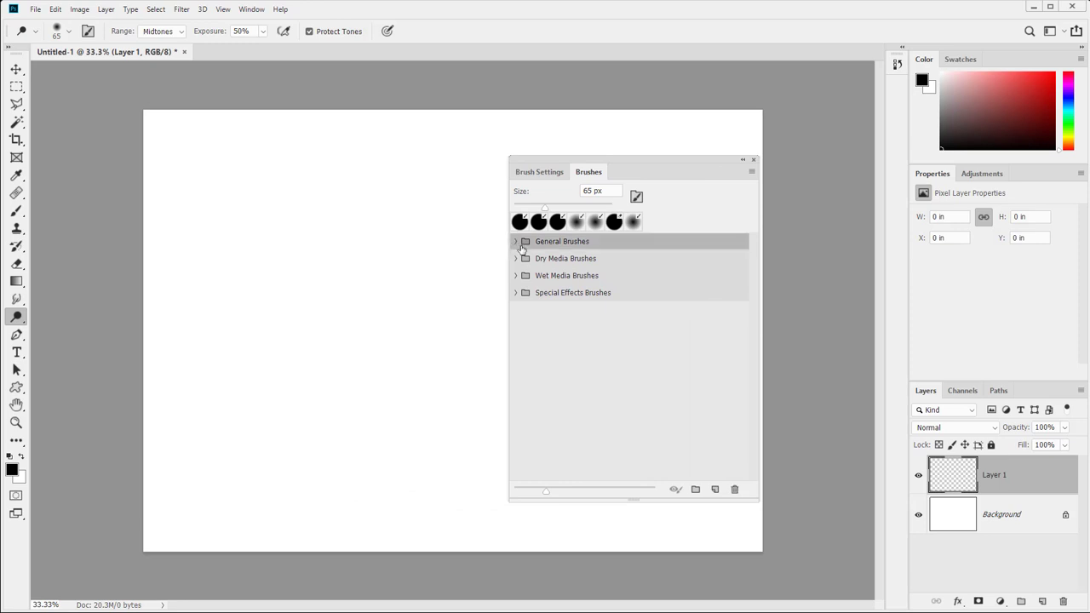
click(516, 242)
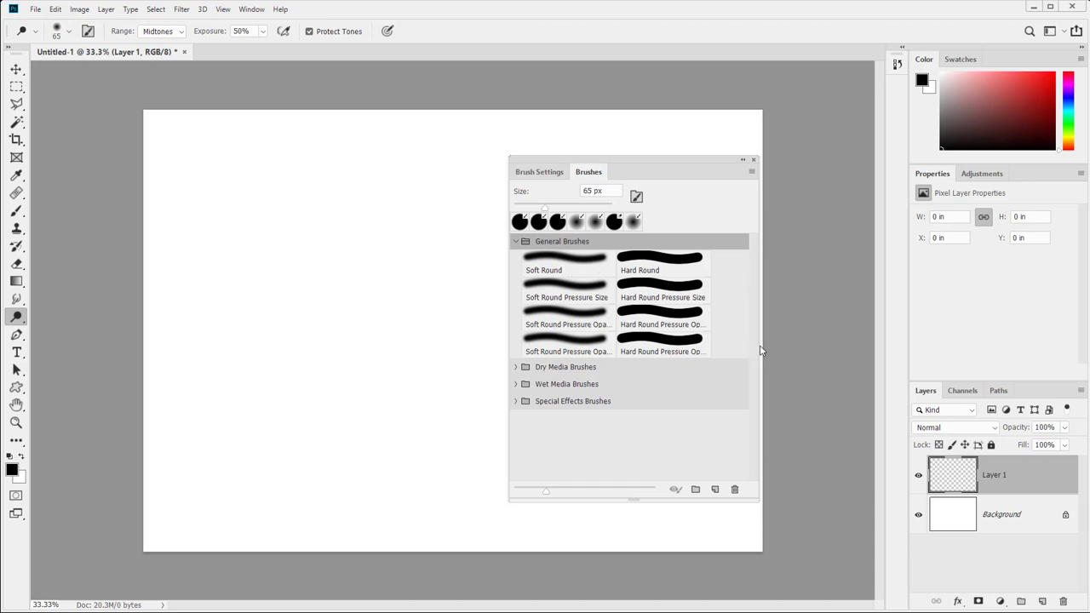
Dock the Brushes list with Brush Settings as one tabbed panel beside the canvas.
mouse_move(759, 346)
mouse_down()
mouse_move(604, 353)
mouse_move(735, 356)
mouse_up()
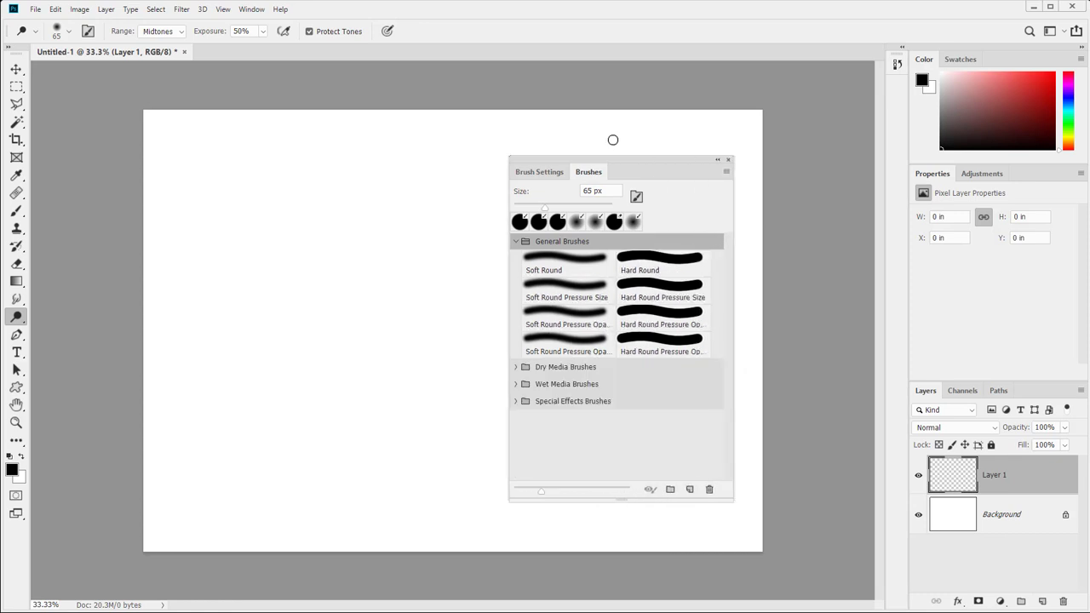
mouse_move(621, 168)
mouse_down()
mouse_move(430, 167)
mouse_move(669, 171)
mouse_move(568, 171)
mouse_up()
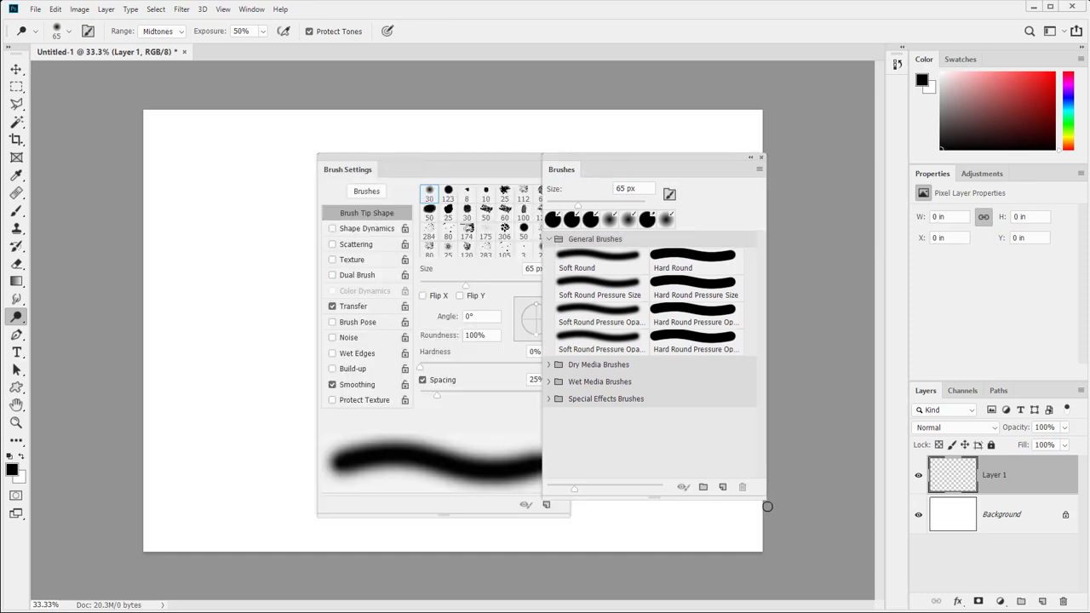
drag(767, 495, 688, 497)
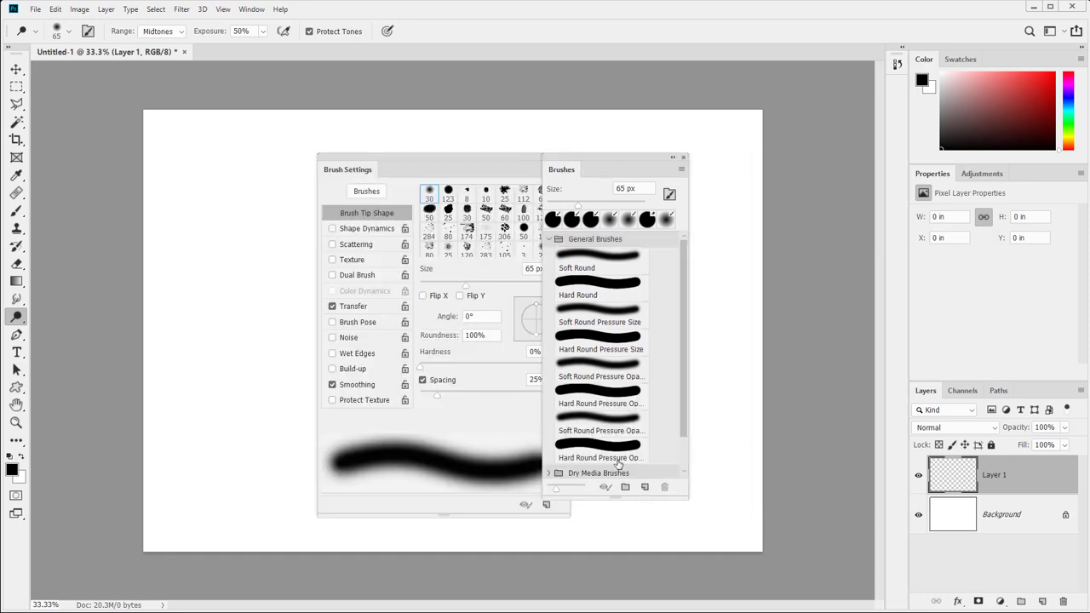
drag(383, 165, 291, 158)
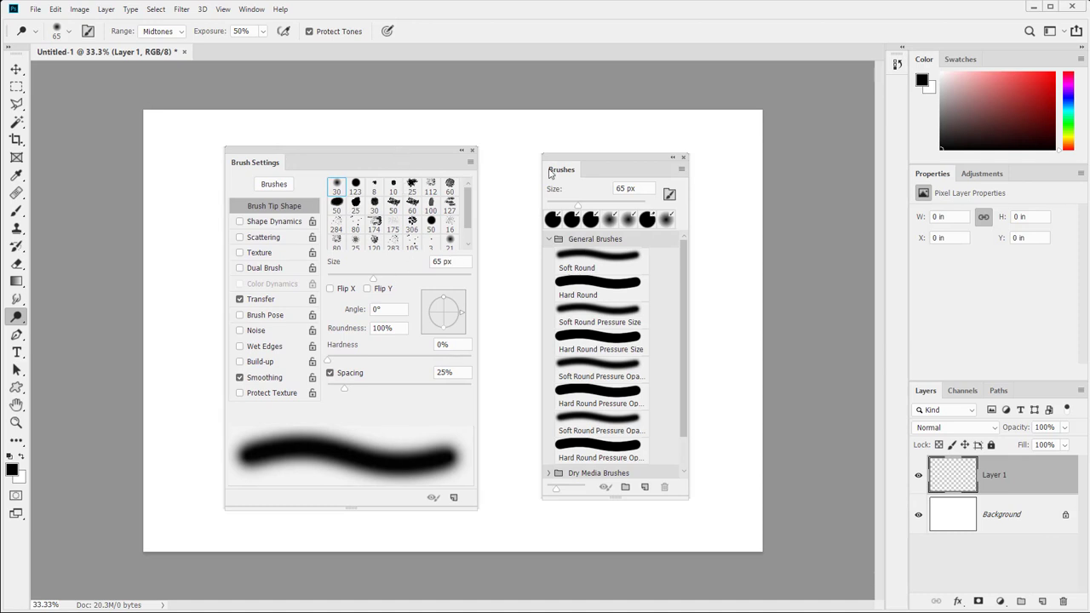
drag(550, 174, 307, 162)
drag(452, 151, 689, 164)
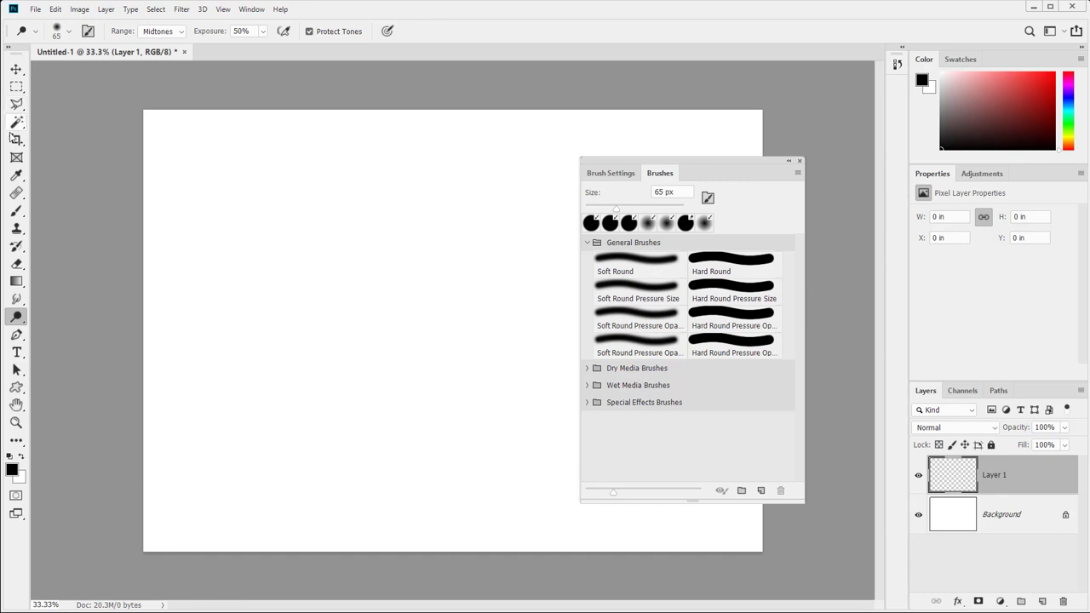
Give the Brush tool a flat tip angled at 117° with 12% roundness.
click(18, 216)
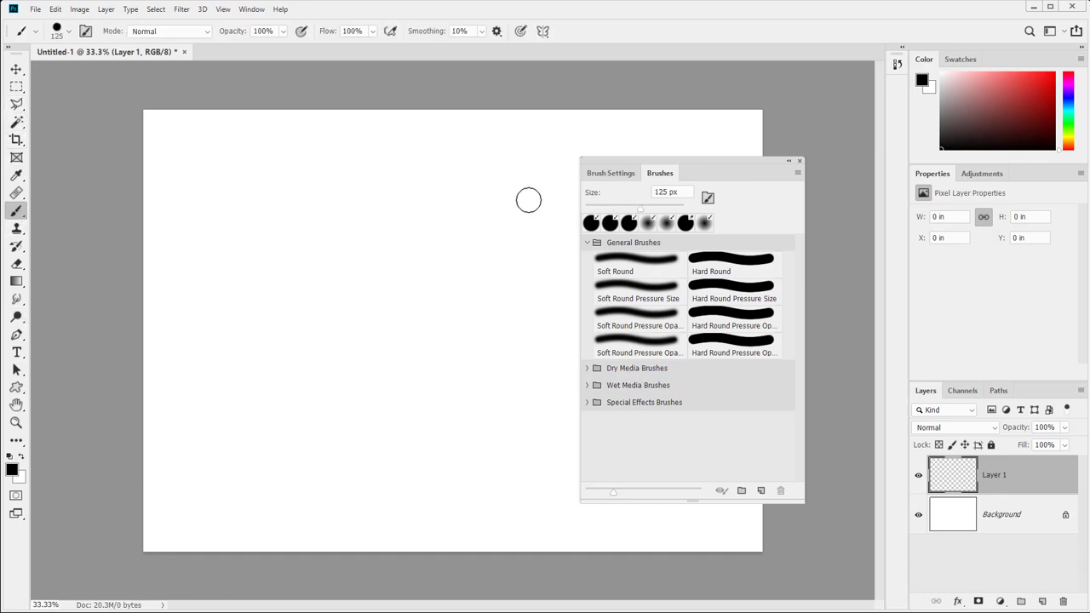
click(611, 172)
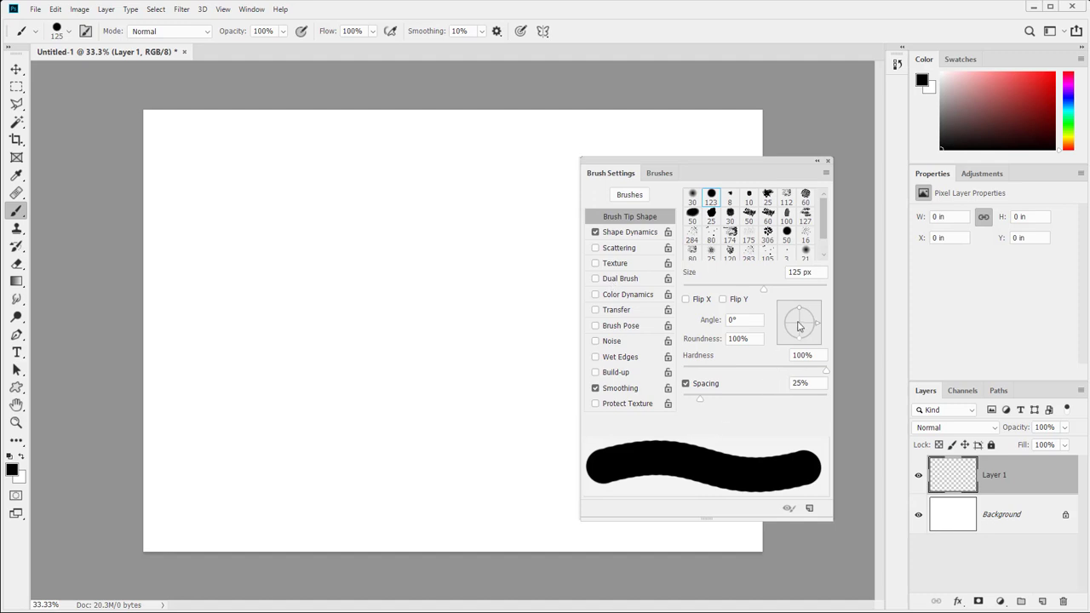
mouse_move(797, 319)
mouse_down()
mouse_move(811, 333)
mouse_move(793, 326)
mouse_up()
drag(798, 332, 801, 318)
Paint a black calligraphic zigzag on Layer 1 and collapse General Brushes.
mouse_move(192, 288)
mouse_down()
mouse_move(281, 264)
mouse_move(255, 354)
mouse_move(376, 361)
mouse_move(419, 487)
mouse_up()
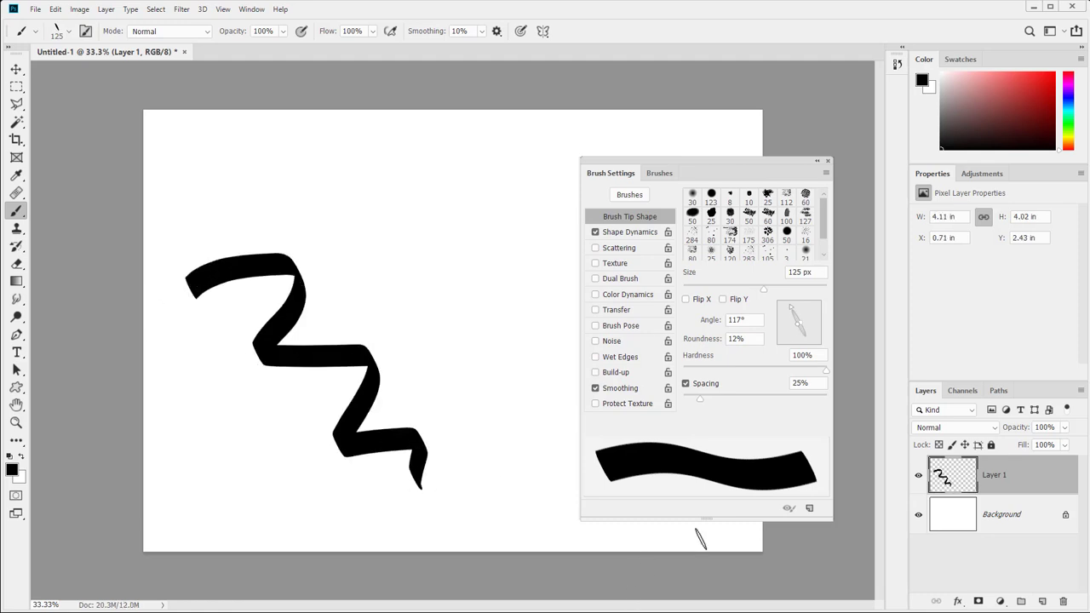
click(660, 174)
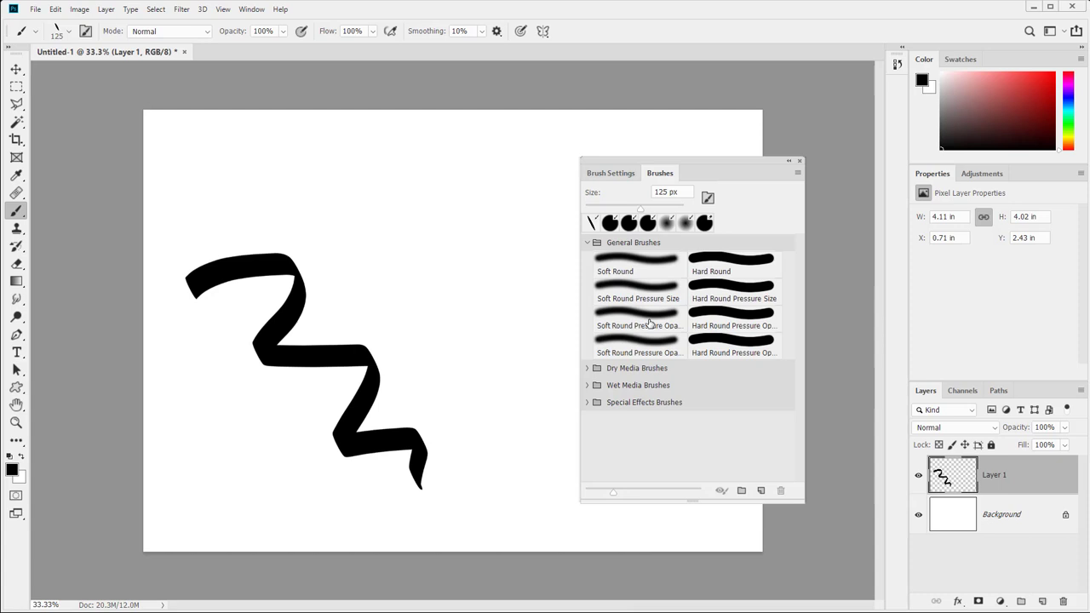
click(587, 242)
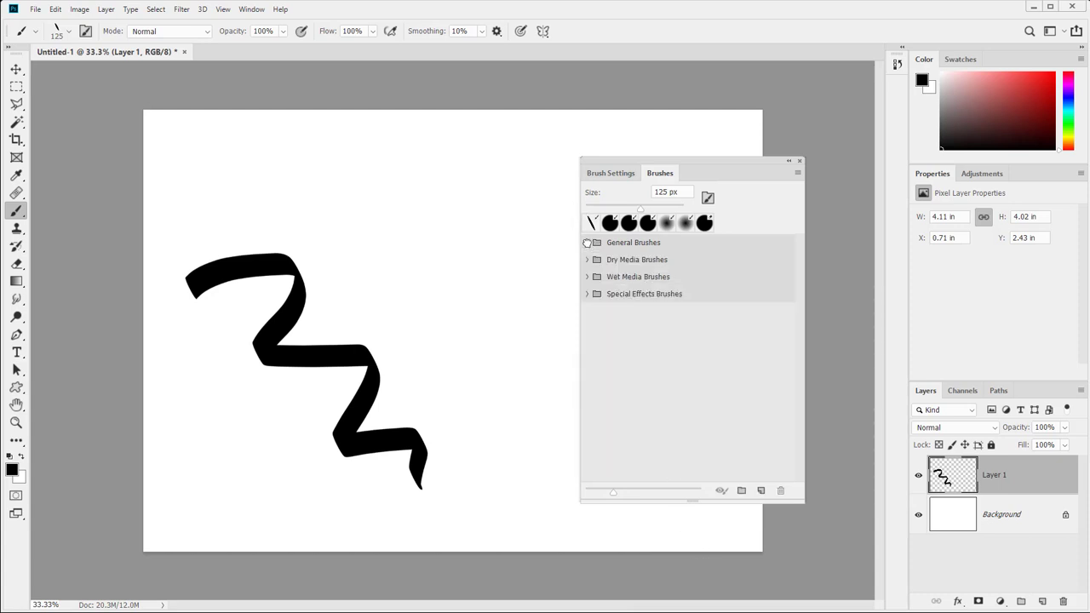
Switch to the Move tool and add a new brush group named 'Custom Brushes'.
click(797, 175)
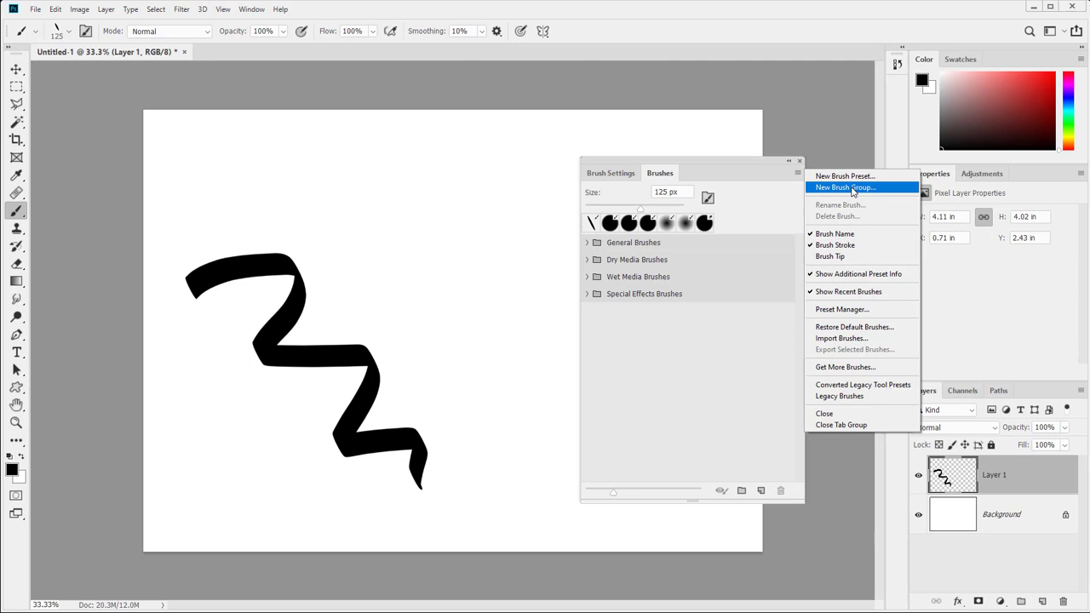
click(715, 336)
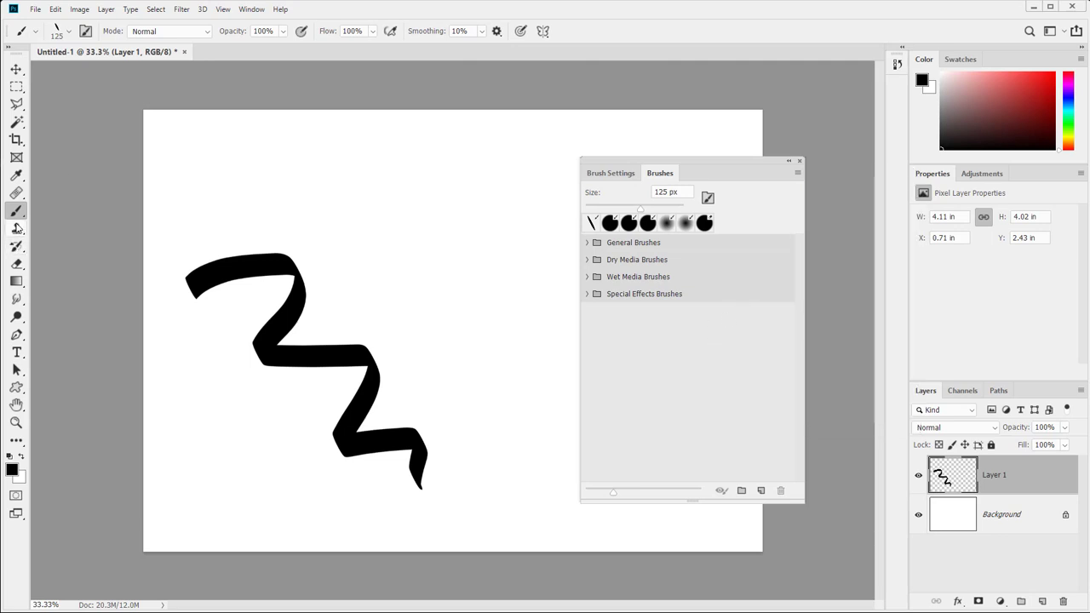
click(16, 69)
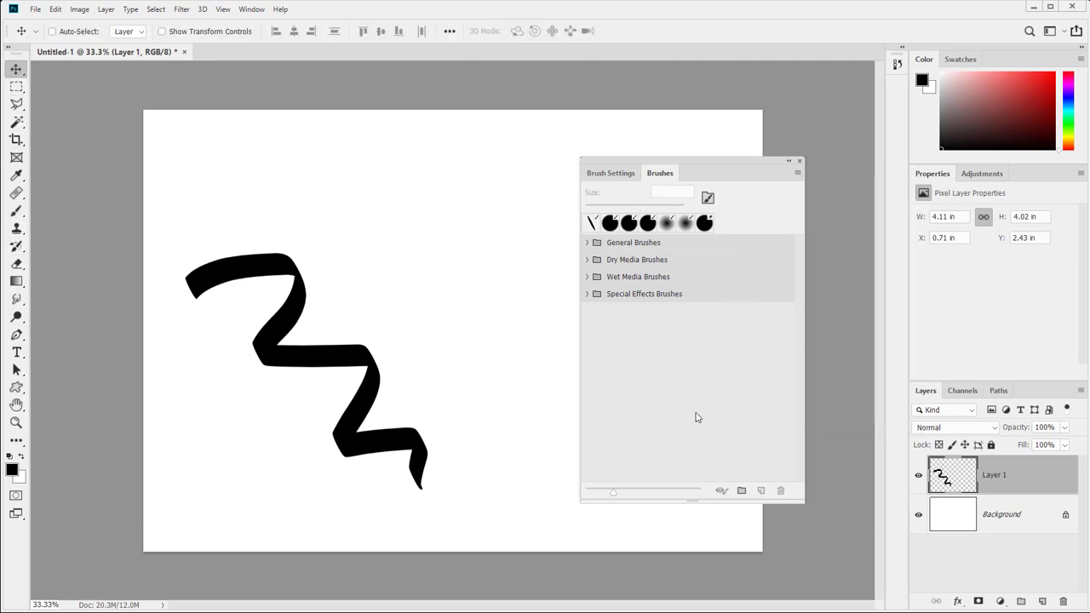
click(799, 174)
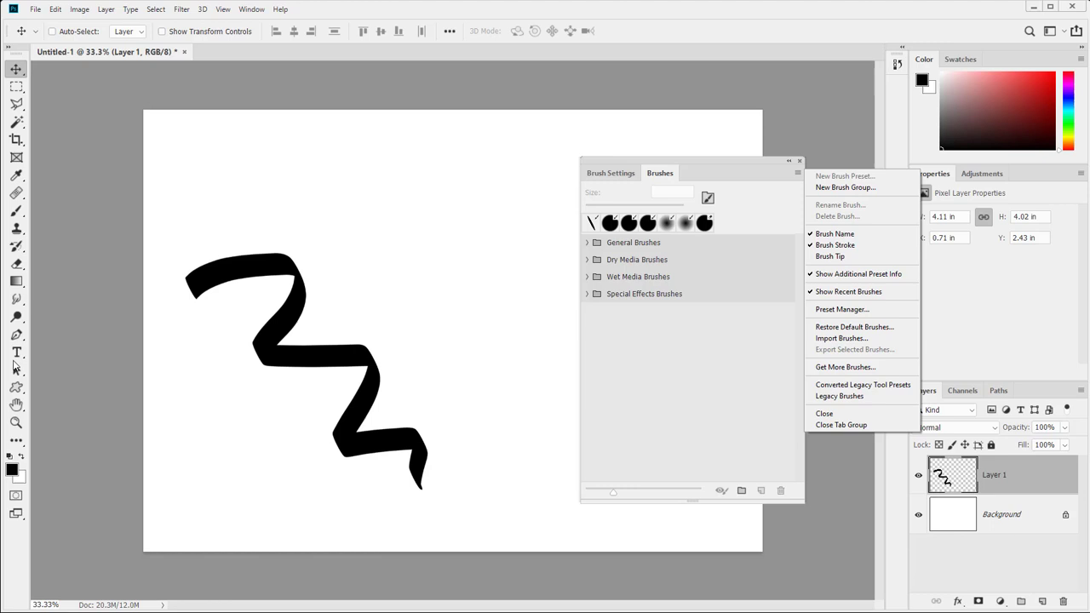
click(848, 187)
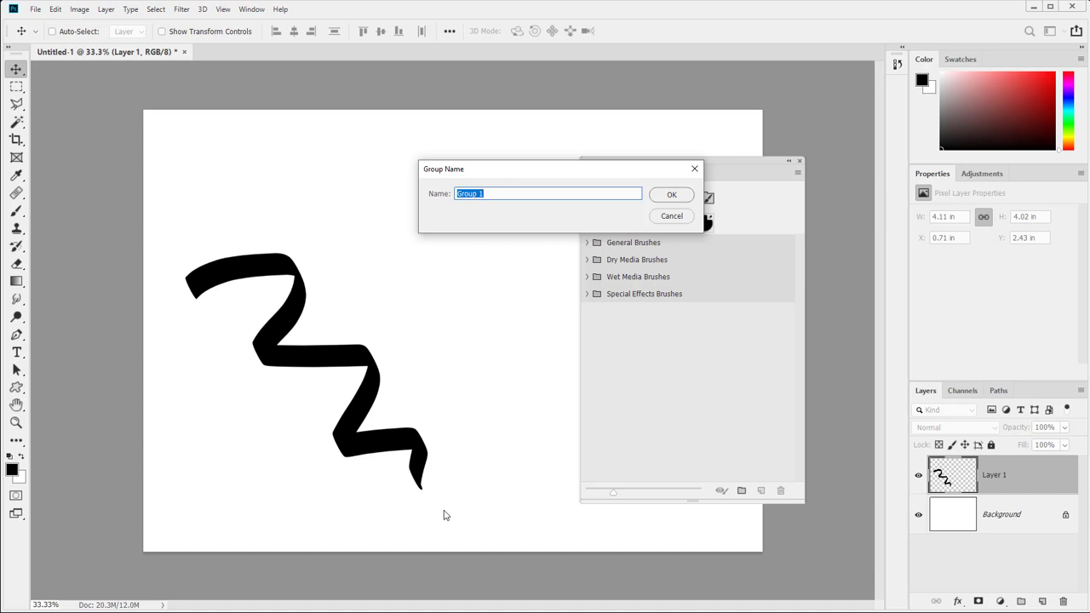
text(Demo)
key(ctrl+a)
text(C)
text(ustom Brushes)
key(Return)
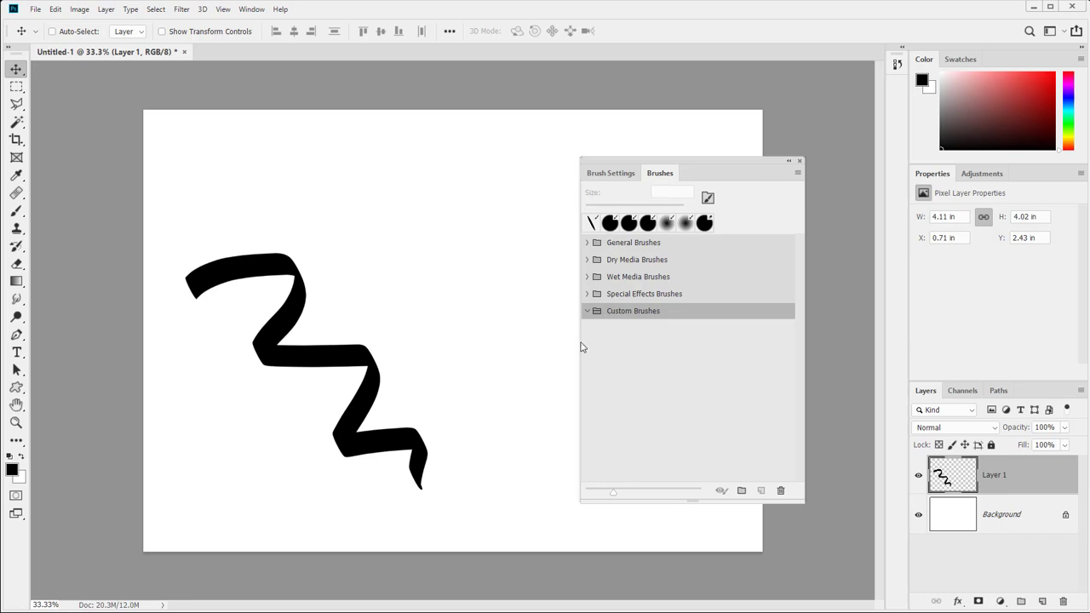
Select Custom Brushes and paint a short calligraphic stroke near the canvas top centre.
click(675, 369)
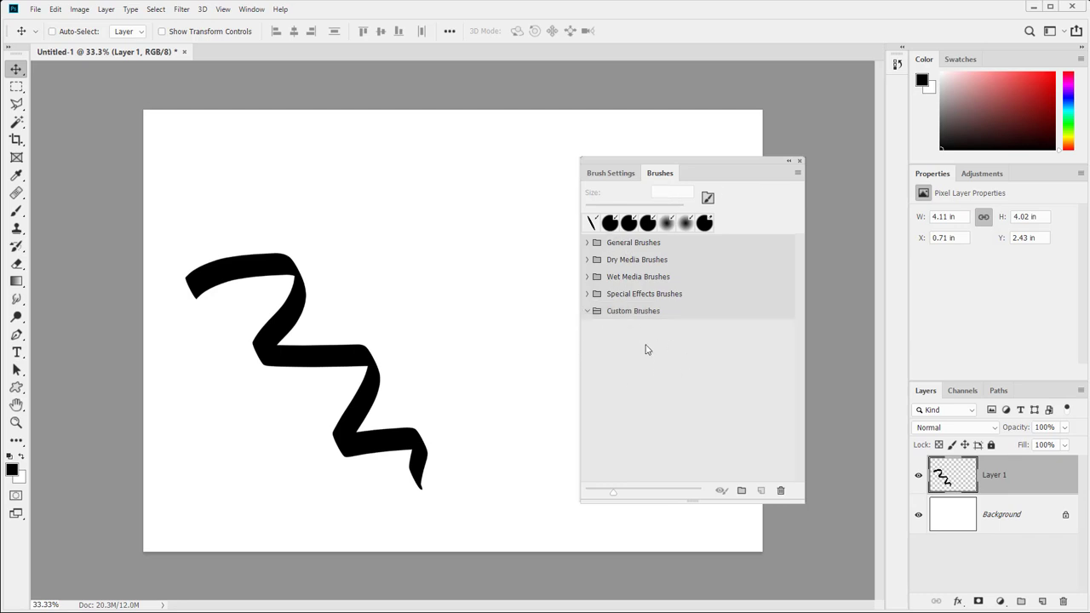
click(645, 317)
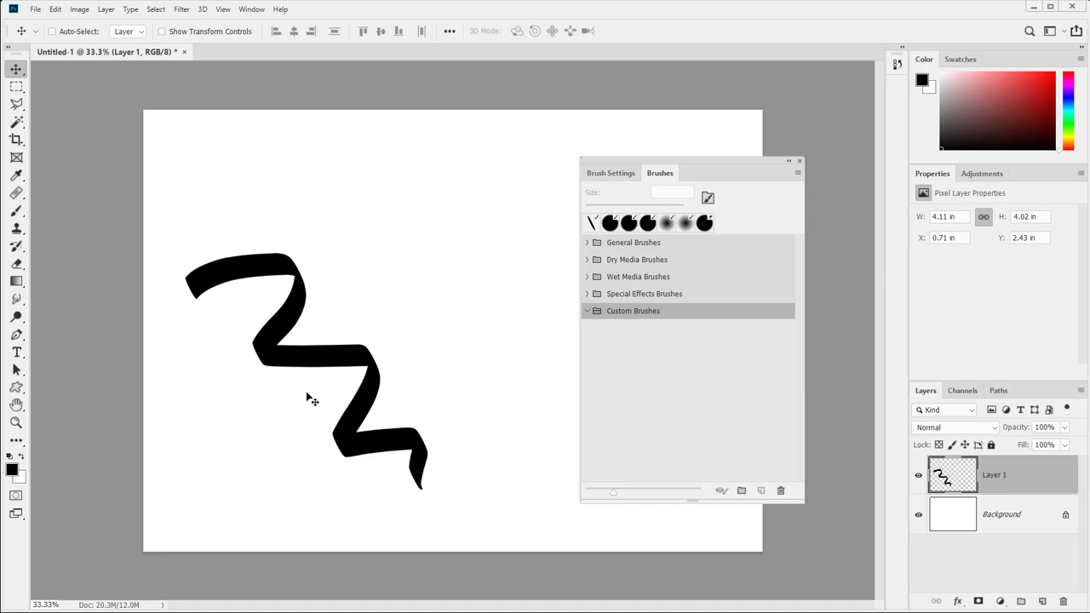
click(16, 211)
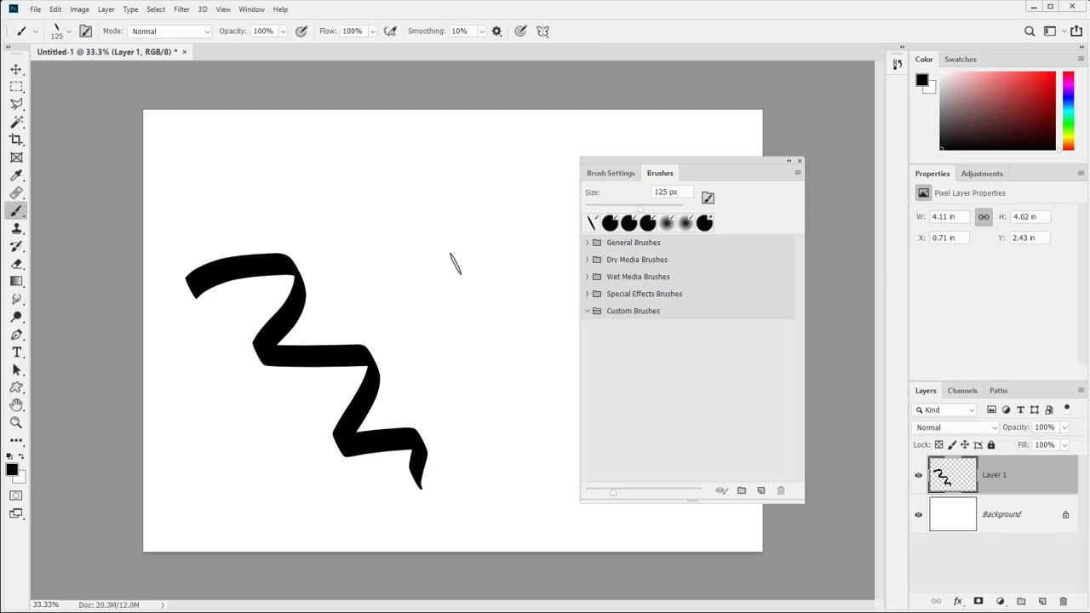
mouse_move(372, 187)
mouse_down()
mouse_move(411, 247)
mouse_move(424, 305)
mouse_up()
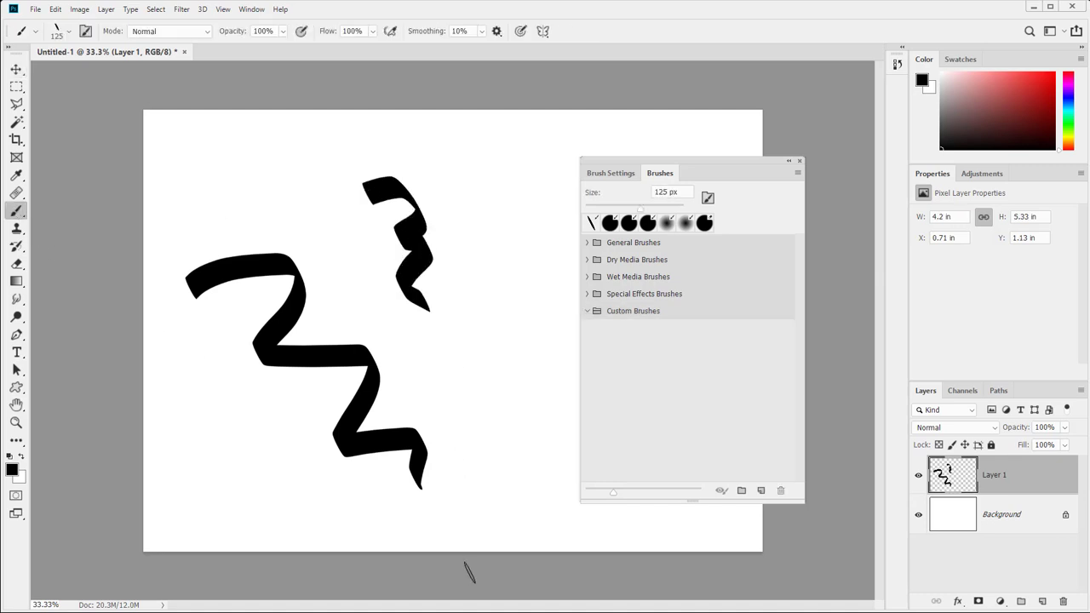
click(643, 312)
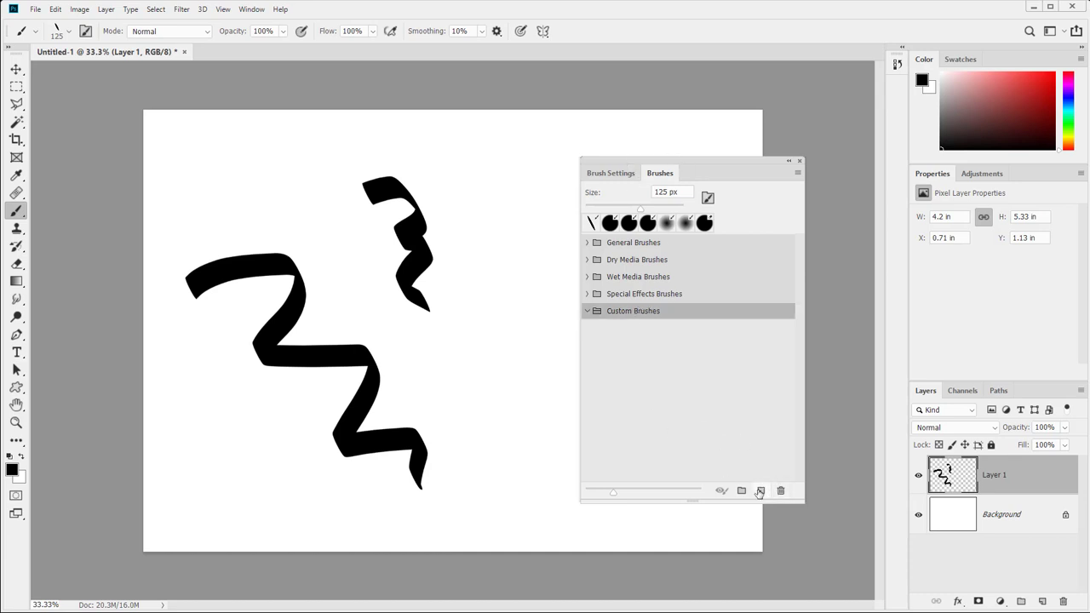
Save the current brush as preset 'Amazing brush' in Custom Brushes, including tool settings.
click(798, 173)
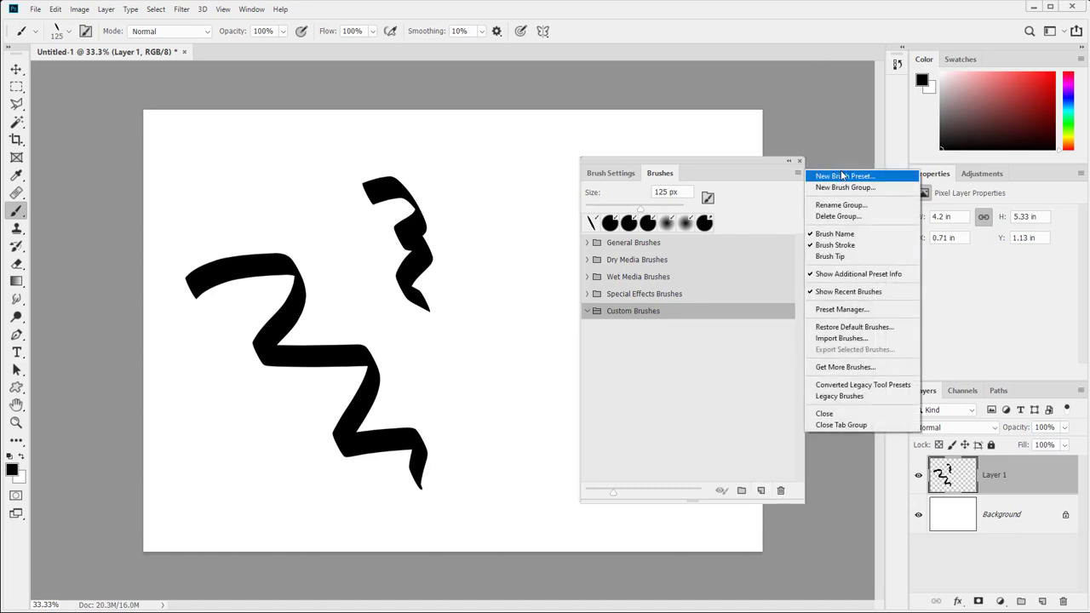
click(843, 177)
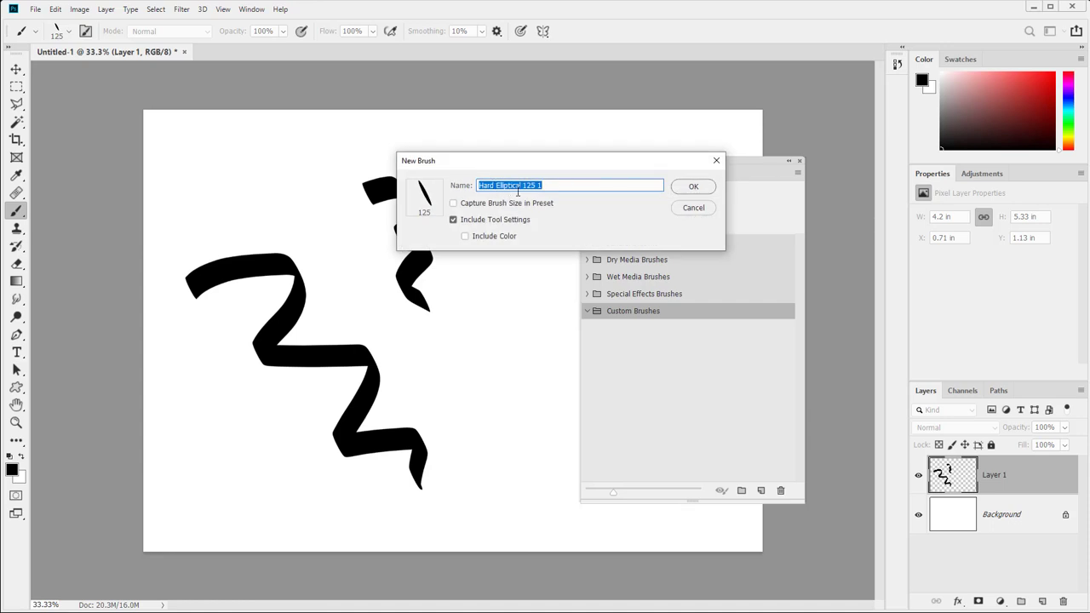
text(Amazing brush)
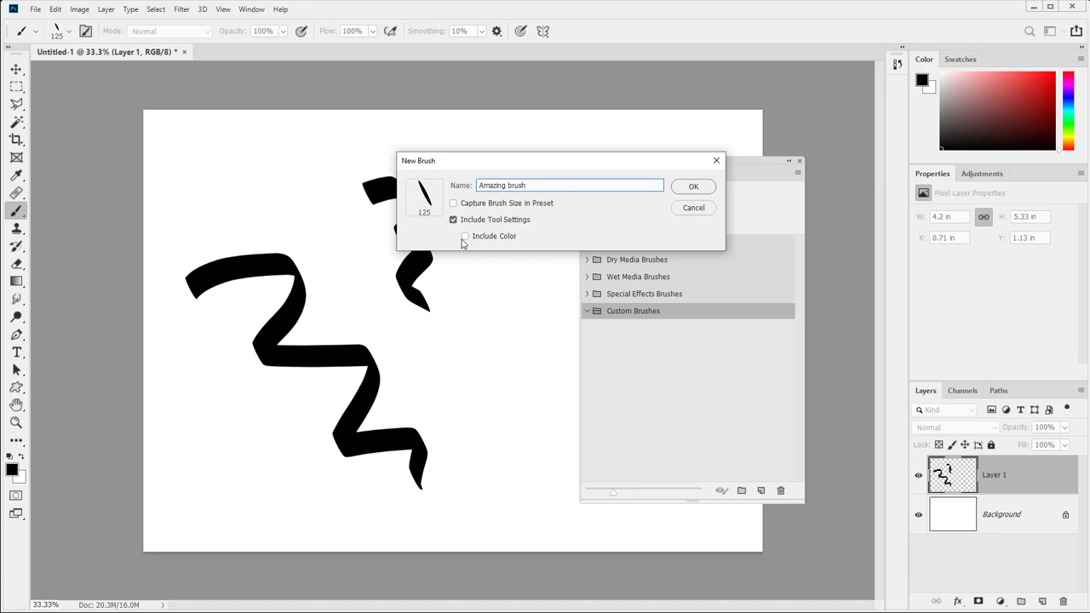
click(695, 187)
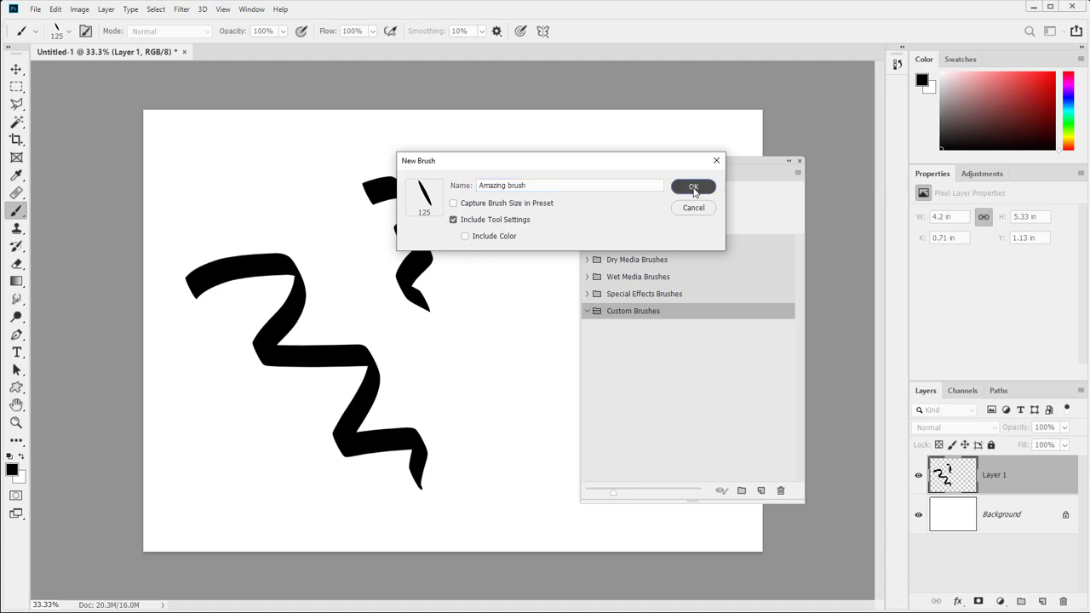
Paint a ribbon stroke, move the brush panel left, and review Amazing brush's tip settings.
mouse_move(453, 381)
mouse_down()
mouse_move(518, 431)
mouse_move(491, 488)
mouse_move(523, 546)
mouse_up()
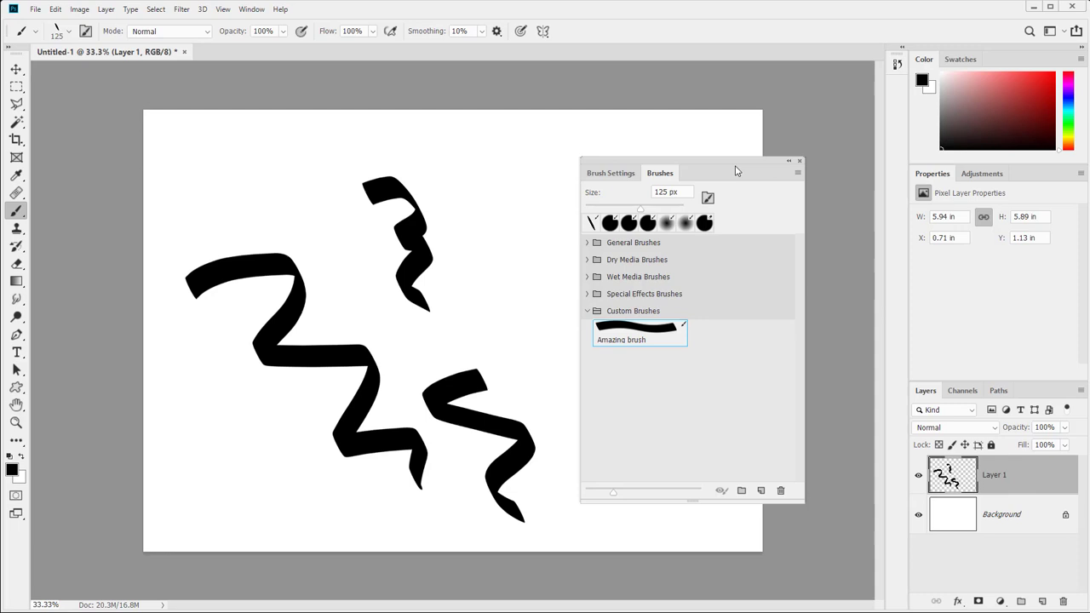
mouse_move(711, 162)
mouse_down()
mouse_move(261, 159)
mouse_move(197, 117)
mouse_move(192, 100)
mouse_up()
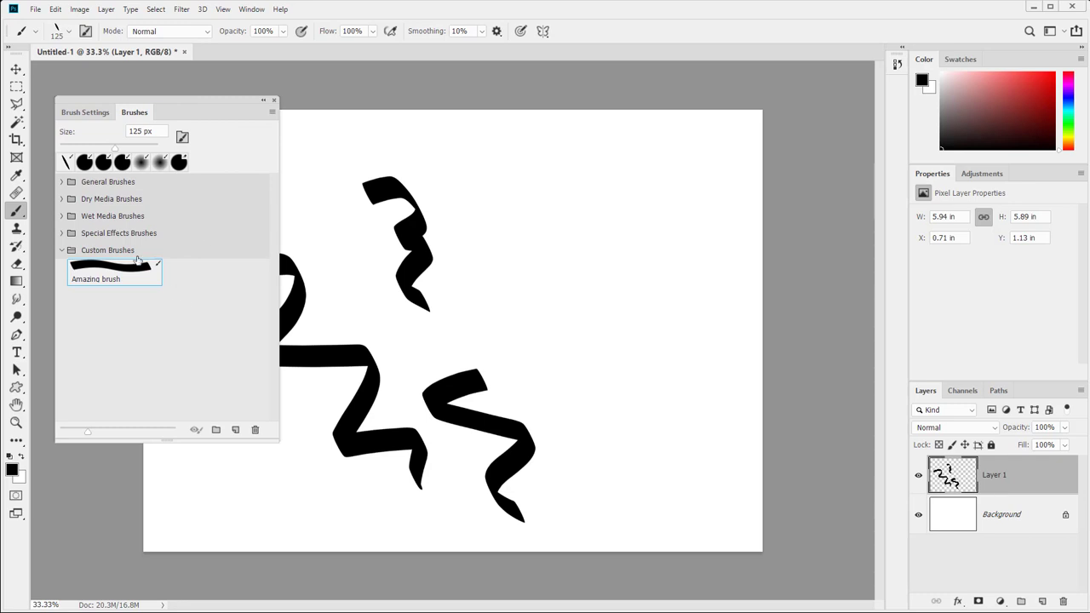
click(85, 112)
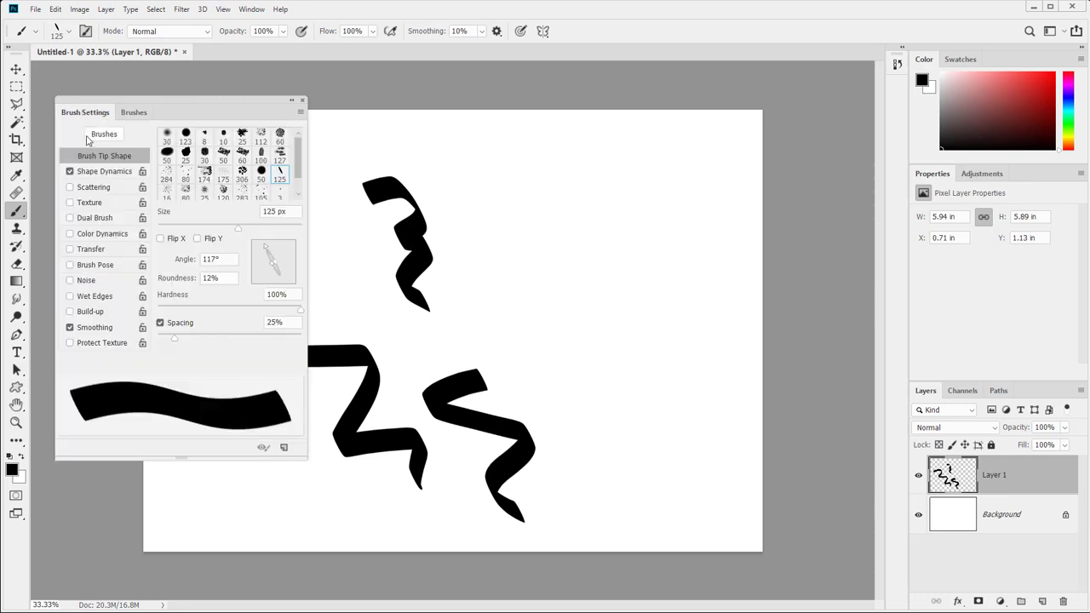
click(128, 112)
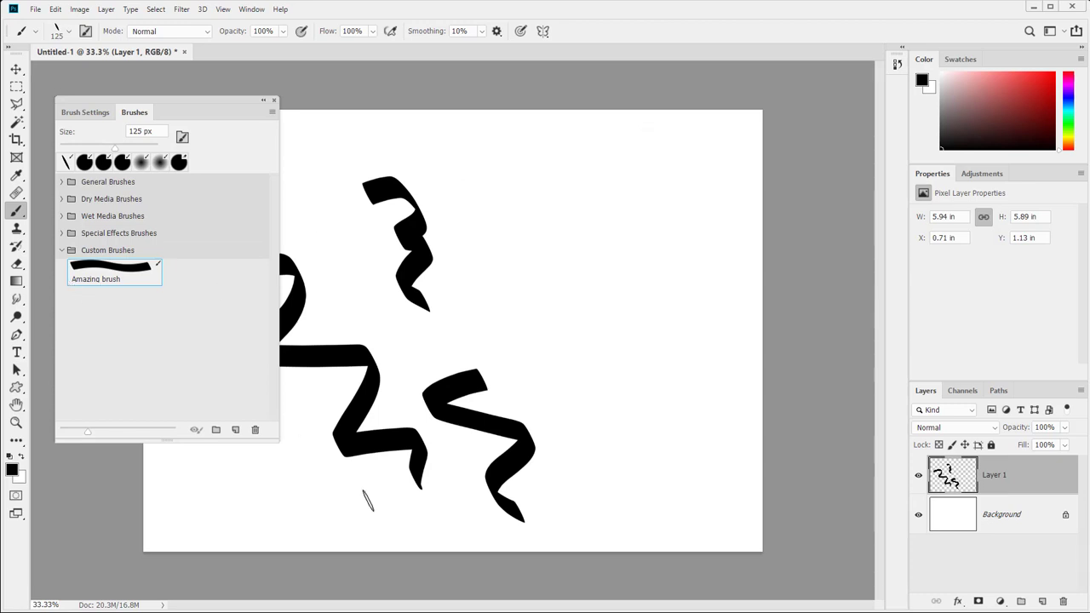
Save the current brush as tool preset 'Brush Tool Amazing brush 1' in Tool Presets.
click(252, 9)
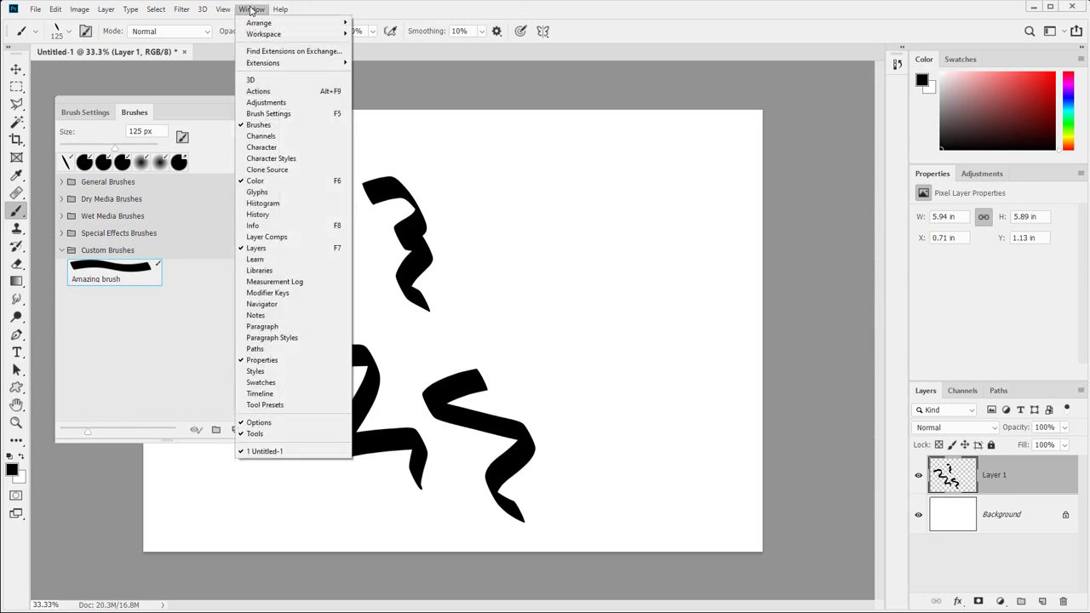
click(261, 405)
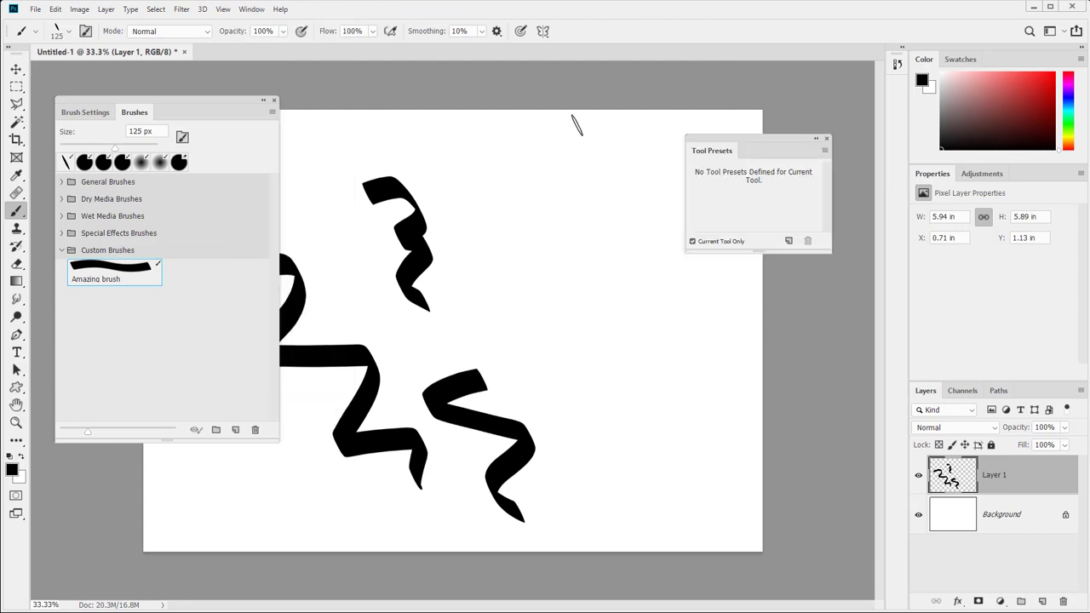
click(789, 242)
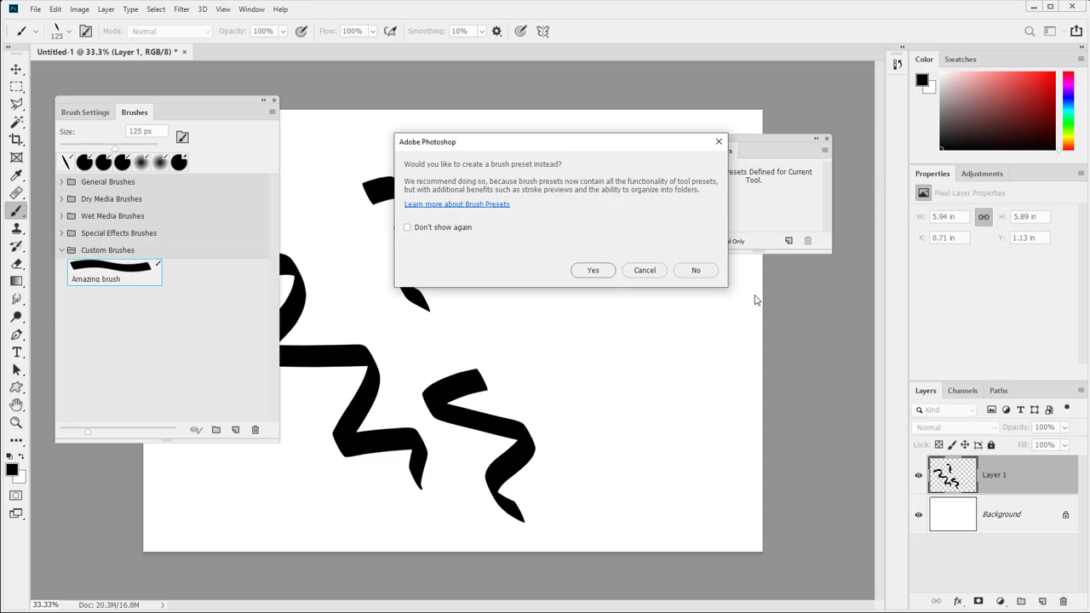
click(705, 273)
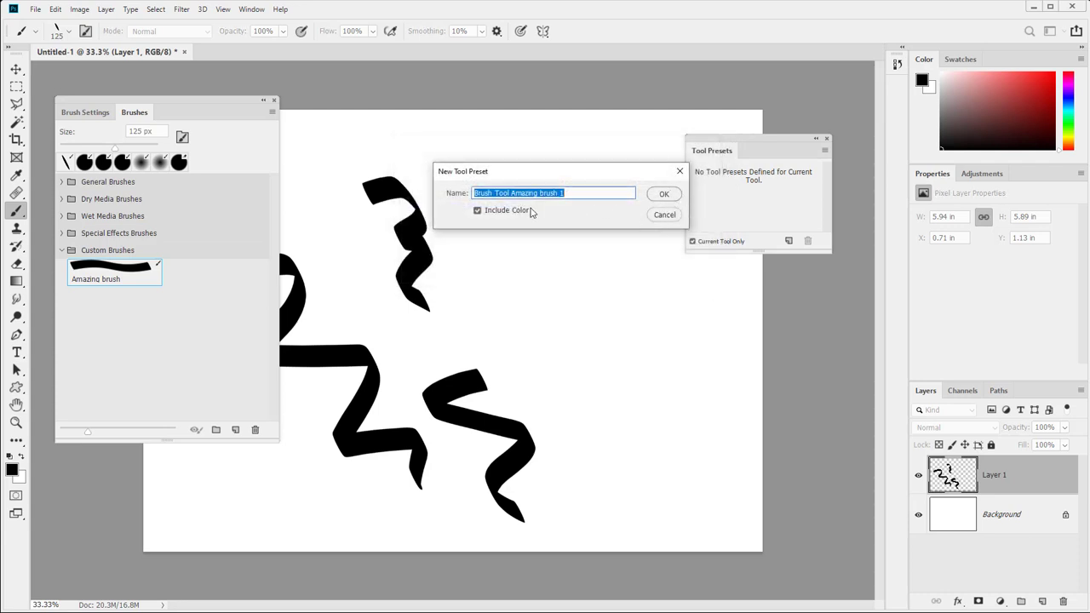
click(663, 196)
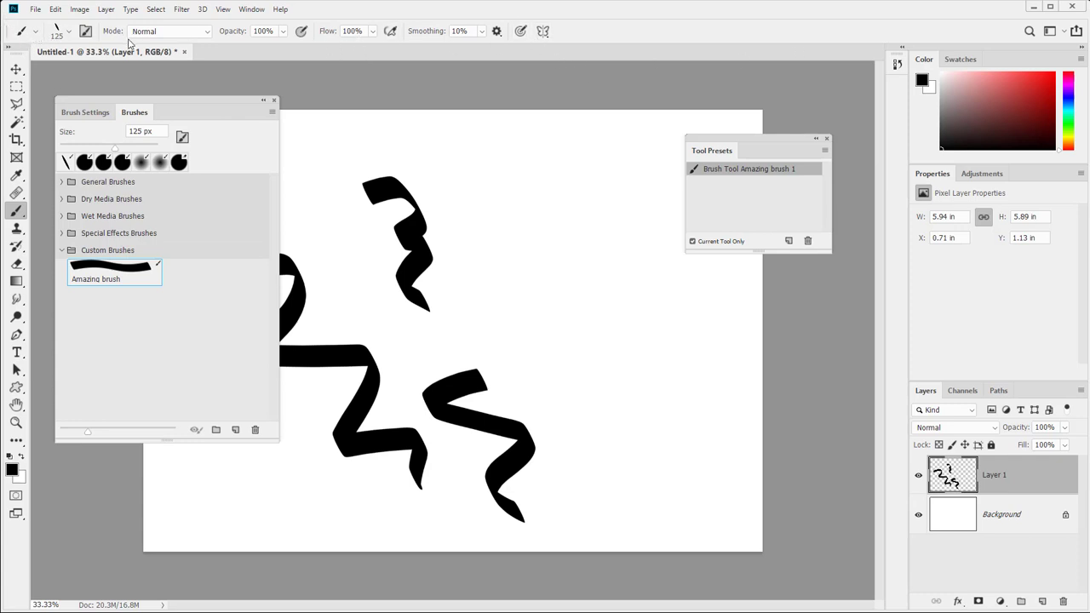
Switch to the Move tool and review its saved tool presets.
click(16, 71)
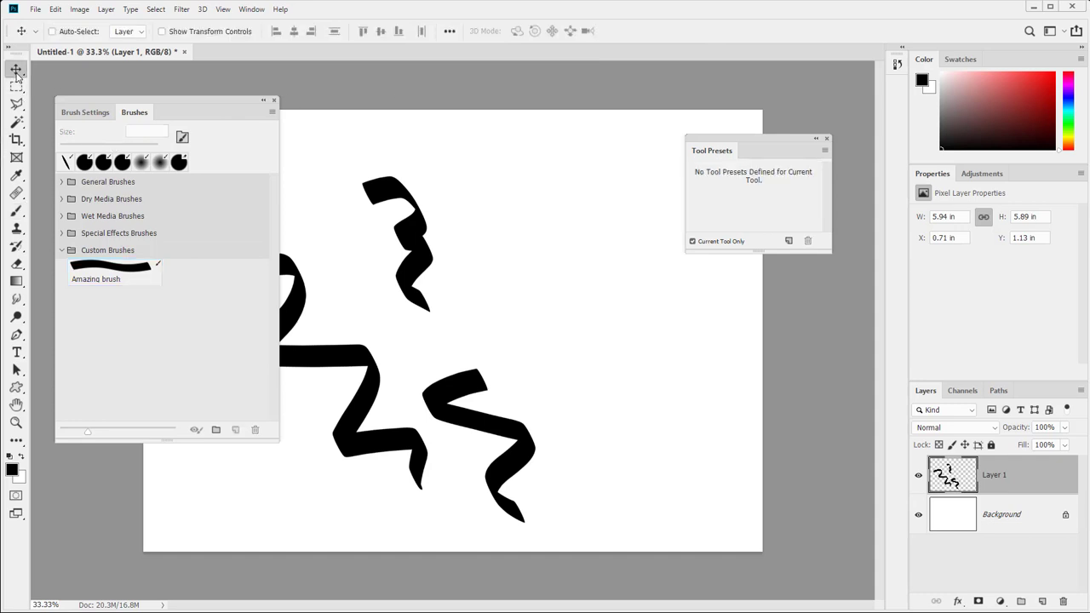
click(38, 34)
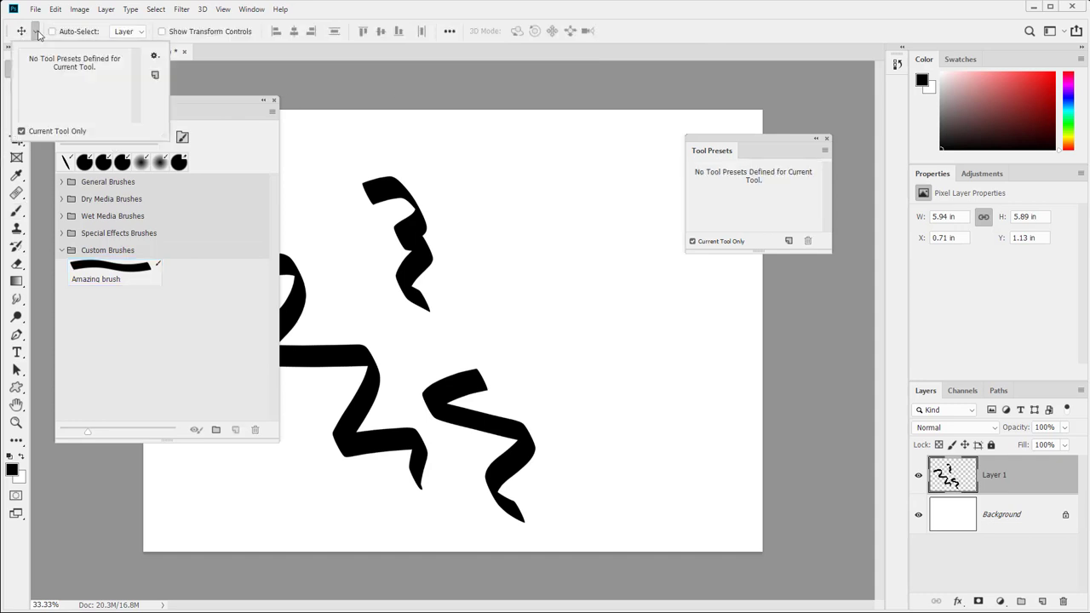
click(38, 35)
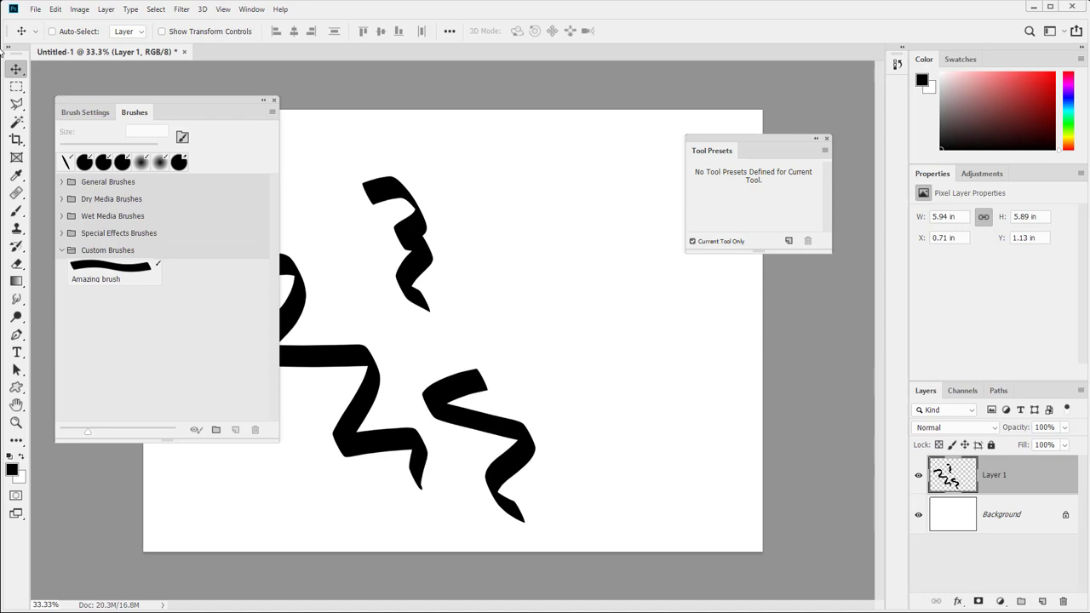
click(35, 34)
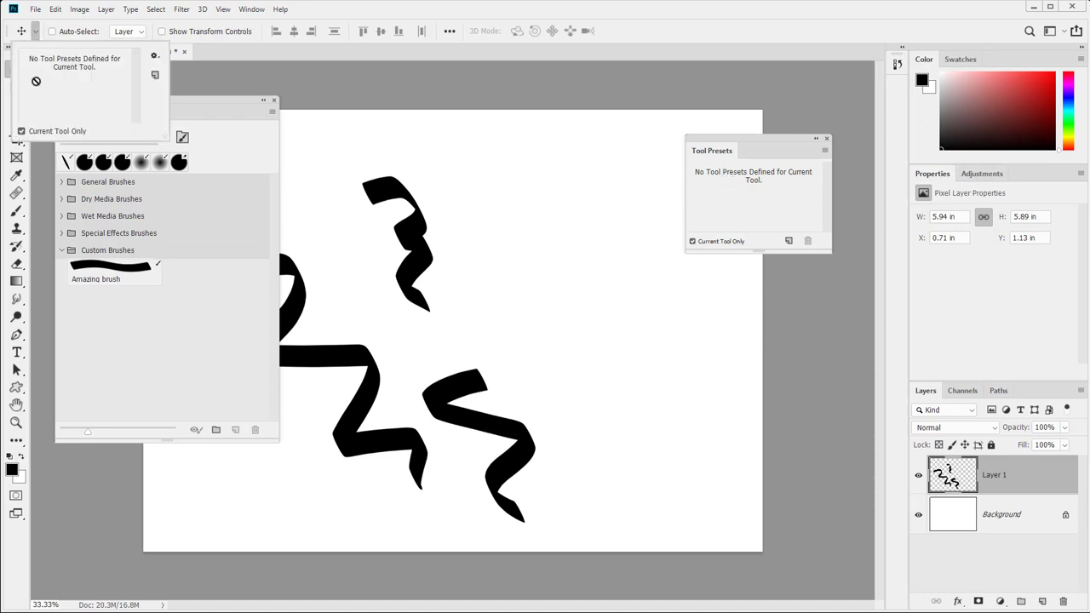
Check the Brush tool's saved presets, then make the Eyedropper the active tool.
click(16, 210)
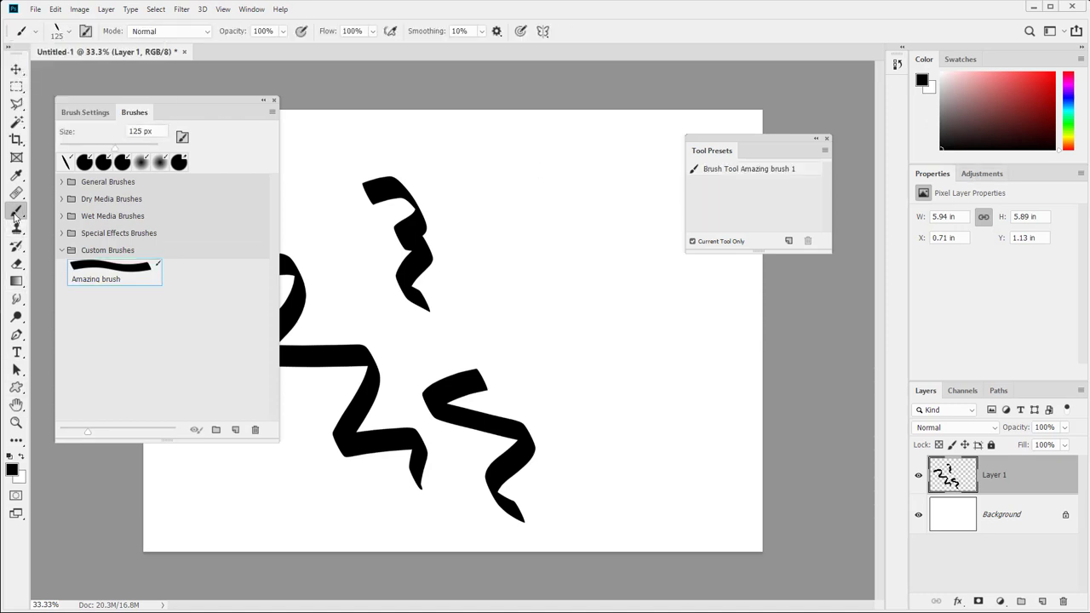
click(35, 34)
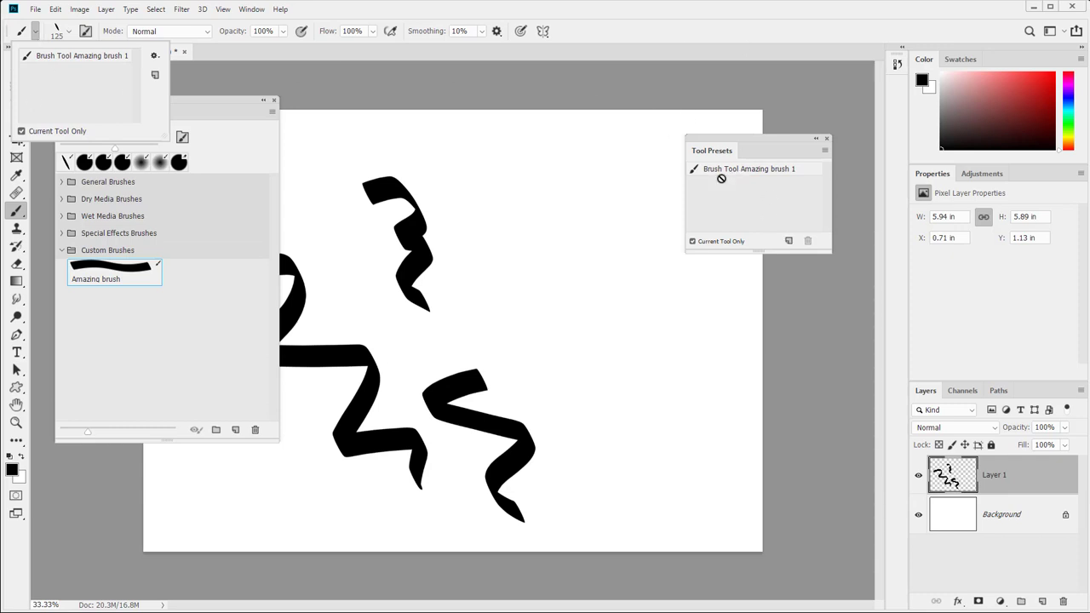
click(637, 36)
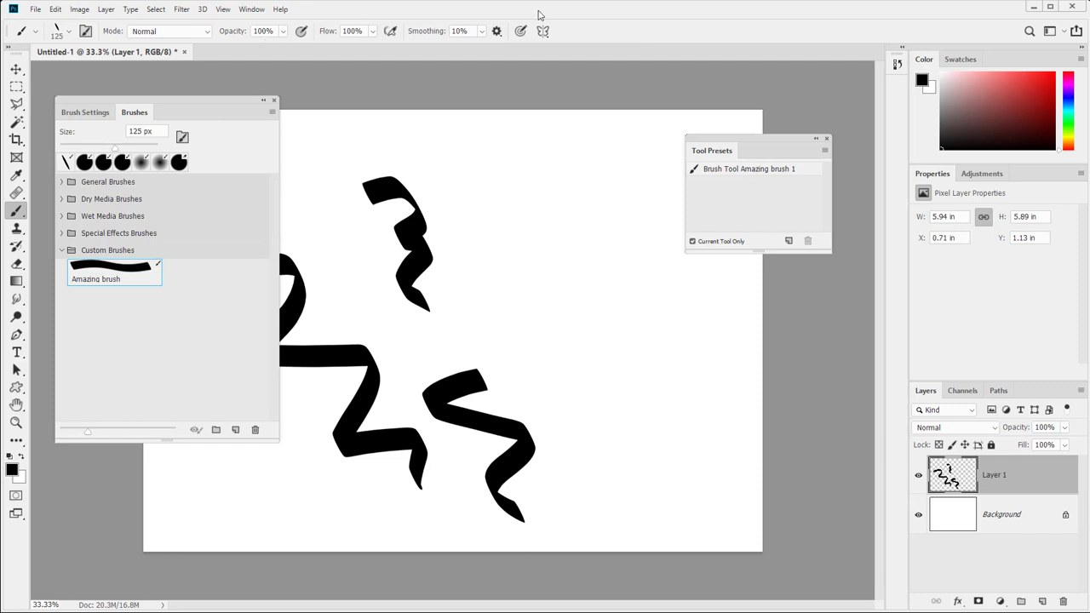
click(17, 175)
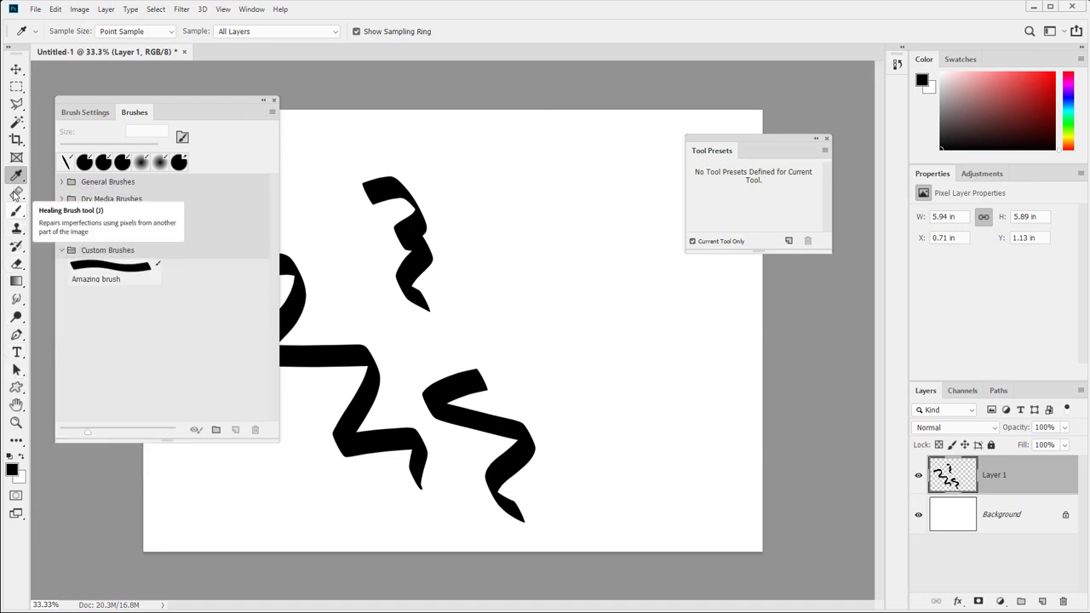
Reselect the Brush tool and drag the Amazing brush thumbnail toward the Tool Presets panel.
click(16, 210)
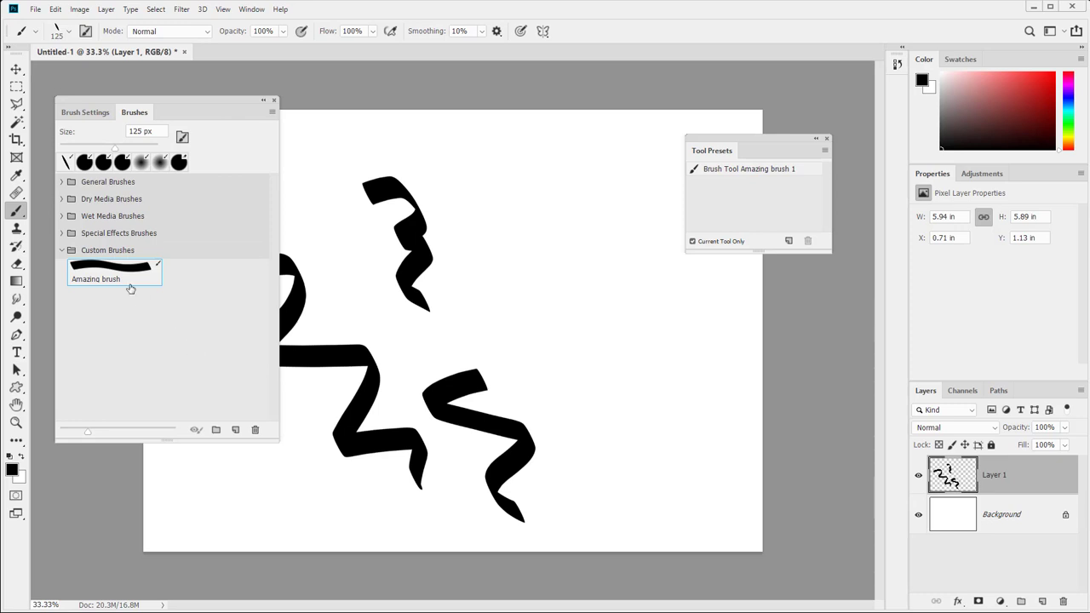
mouse_move(128, 287)
mouse_down()
mouse_move(874, 97)
mouse_move(686, 165)
mouse_move(730, 181)
mouse_up()
Close Tool Presets, move the Brushes panel right, and review the brush presets and tip settings.
click(827, 139)
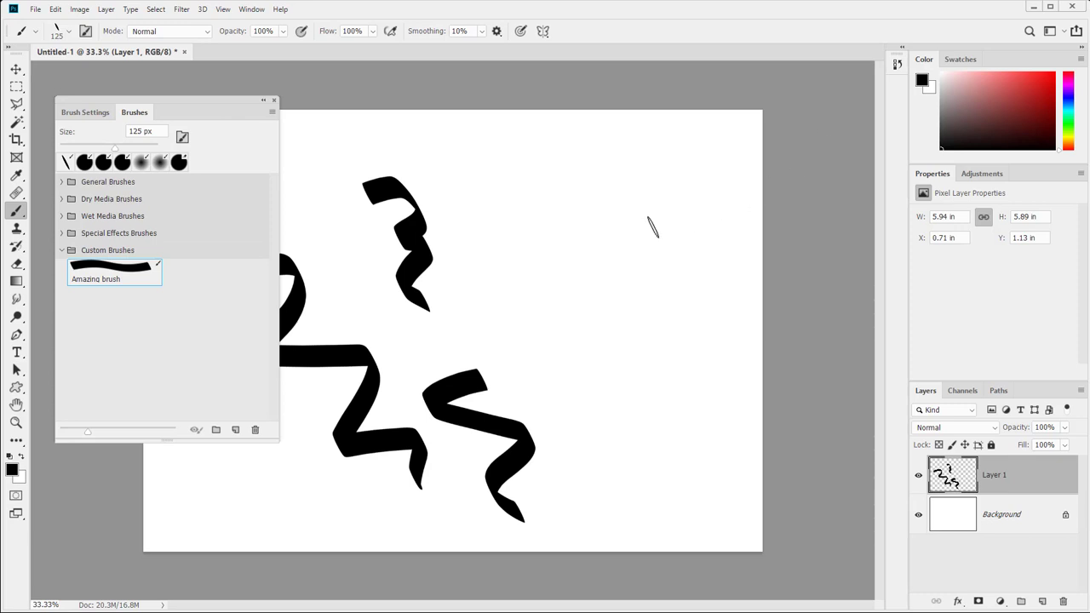
drag(137, 100, 588, 134)
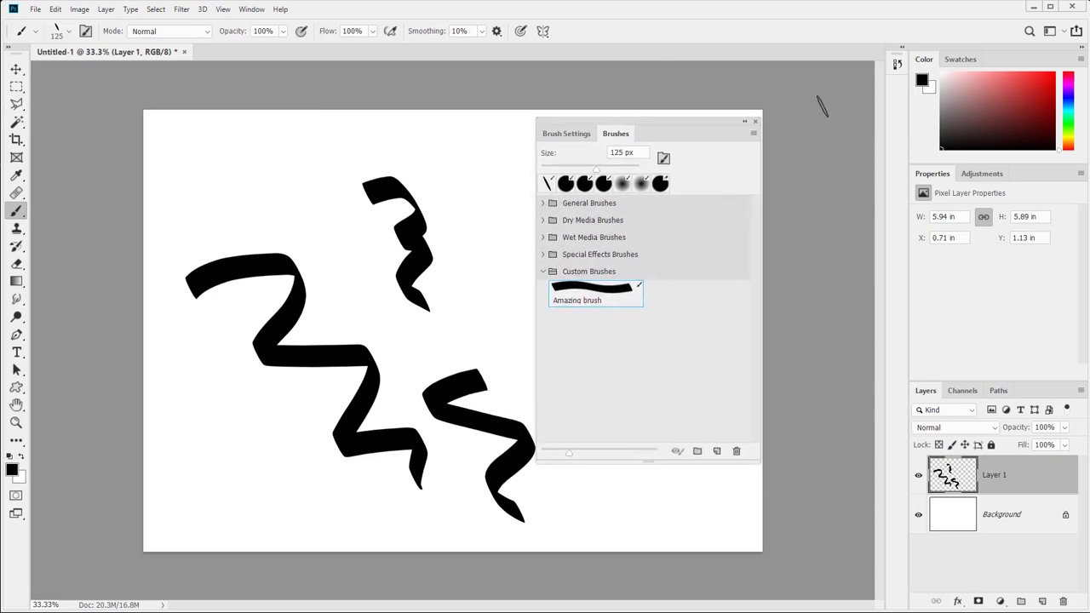
click(35, 32)
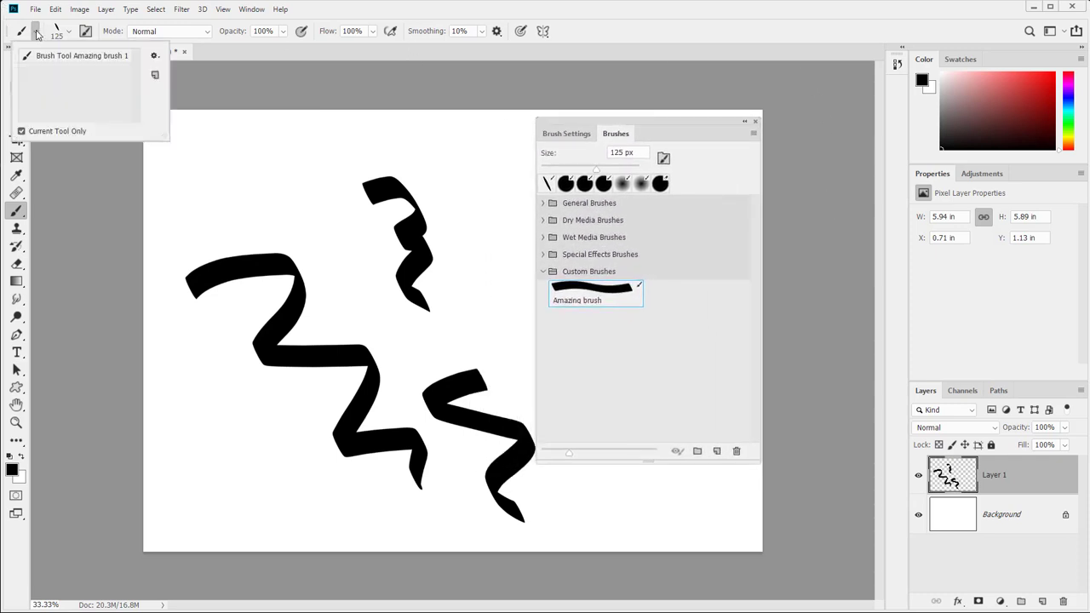
click(35, 36)
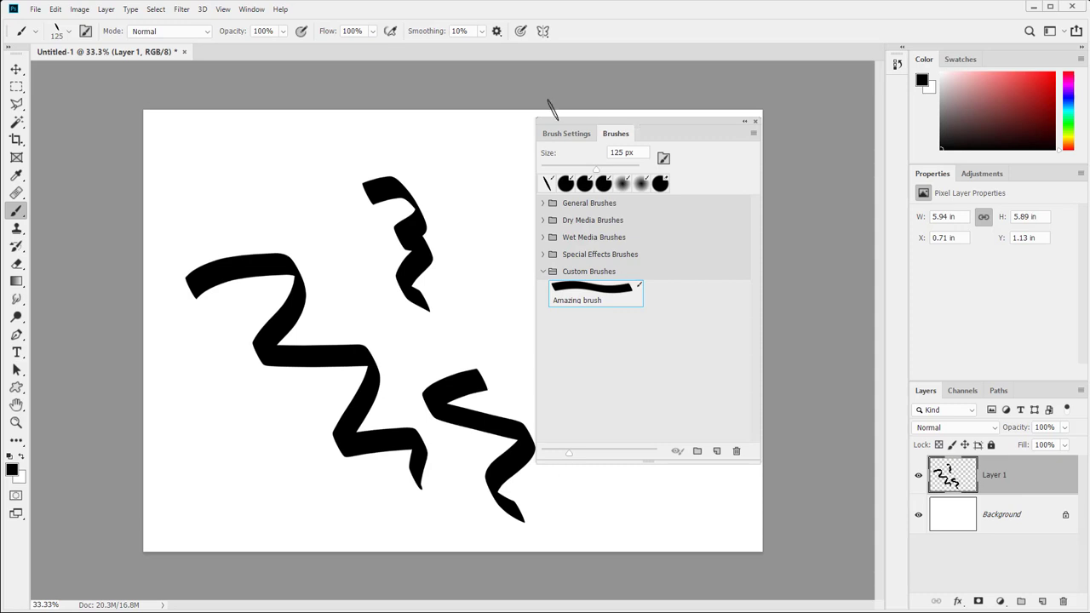
click(573, 134)
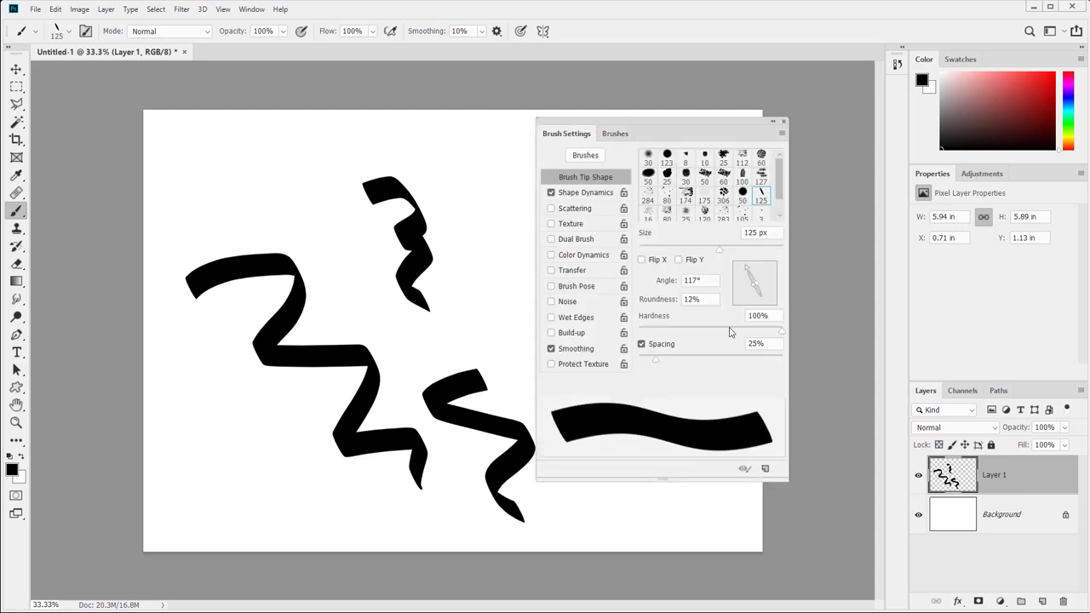
click(613, 134)
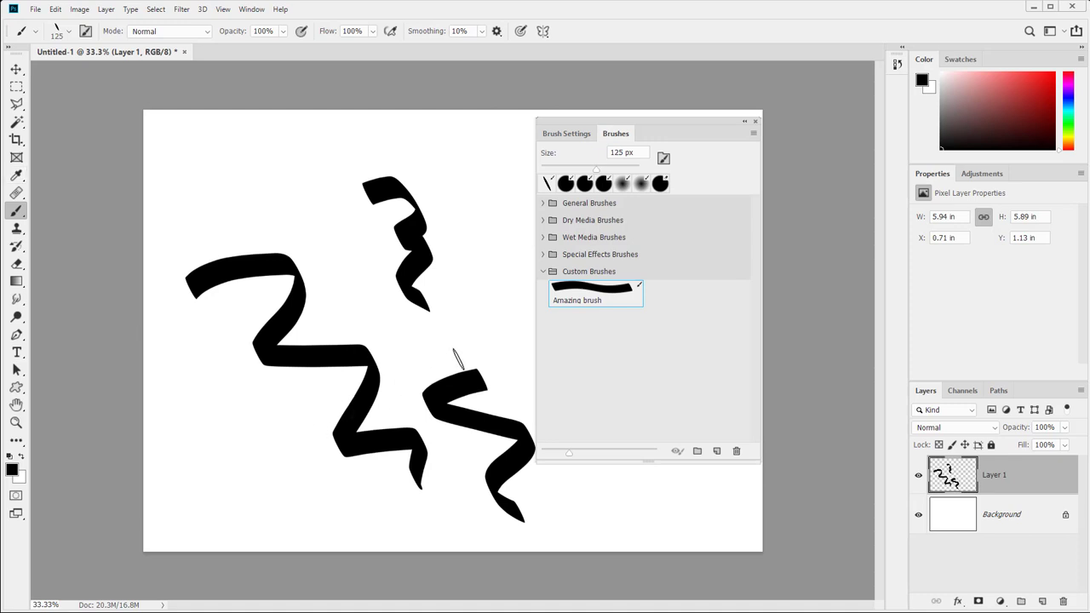